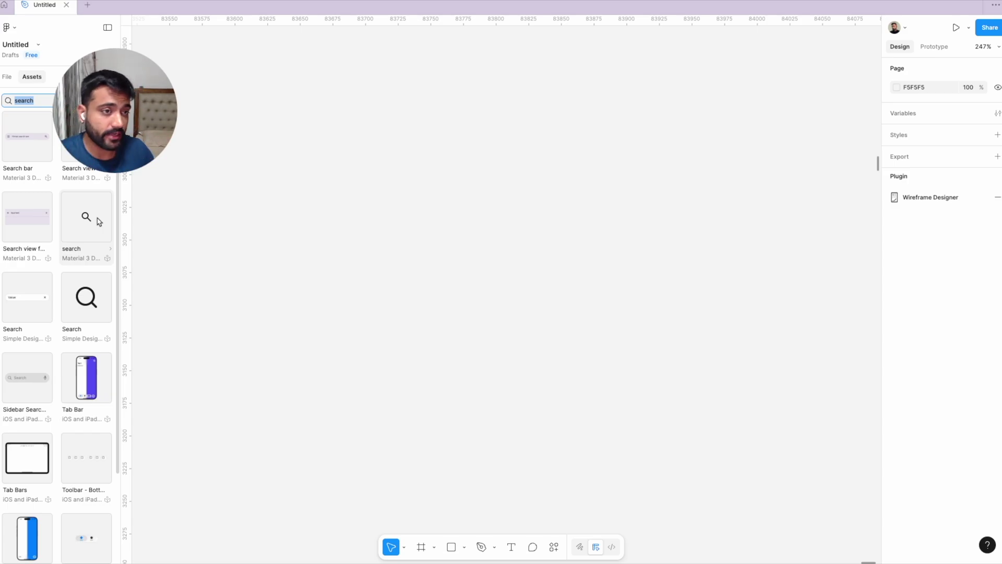
Step: Place the Material 3 search icon from Assets on the canvas and scale it down proportionally to 24×24
left_click_drag(83, 230, 470, 258)
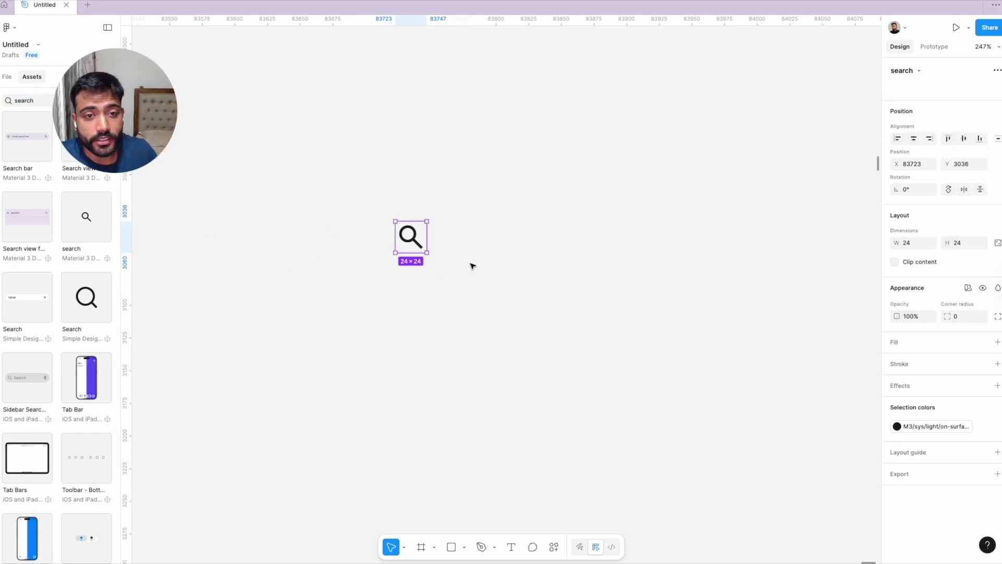
left_click(470, 266)
scroll(473, 264, "up", 2)
left_click(392, 233)
key("k")
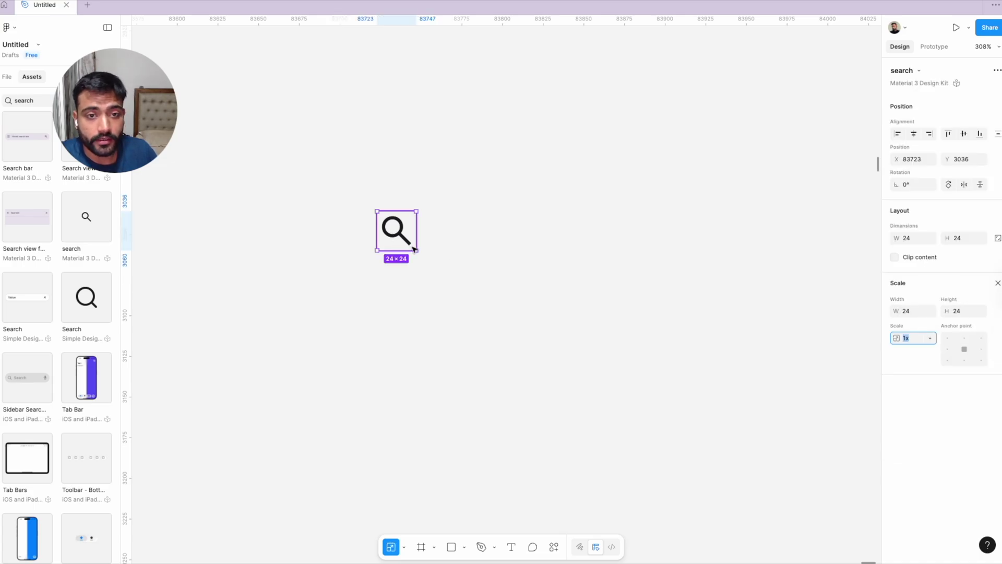
left_click_drag(413, 249, 412, 245)
Step: Add a 'search product...' text label beside the icon, then select the text together with the icon
key("Escape")
key("t")
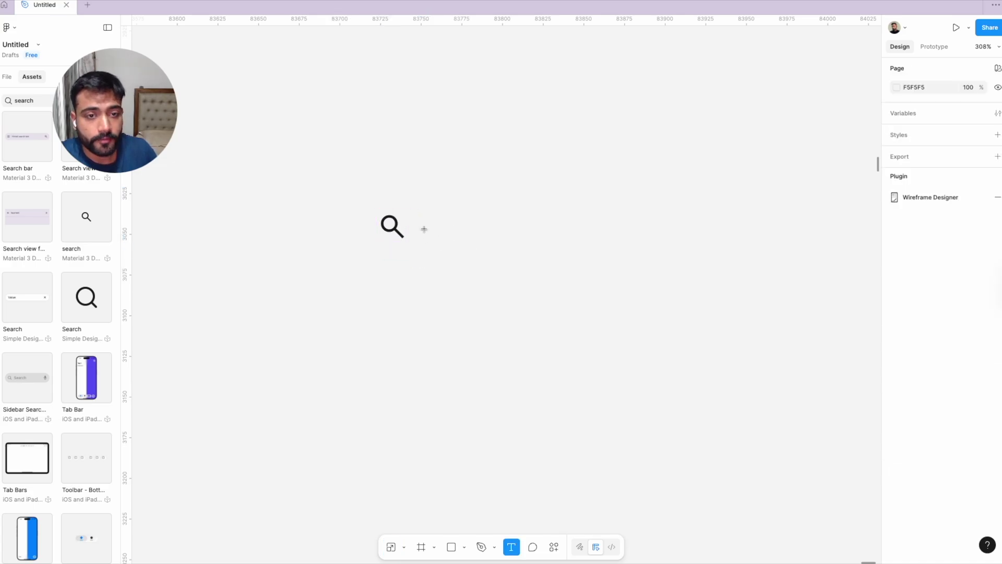
left_click(424, 229)
type("Se")
key("BackSpace")
key("BackSpace")
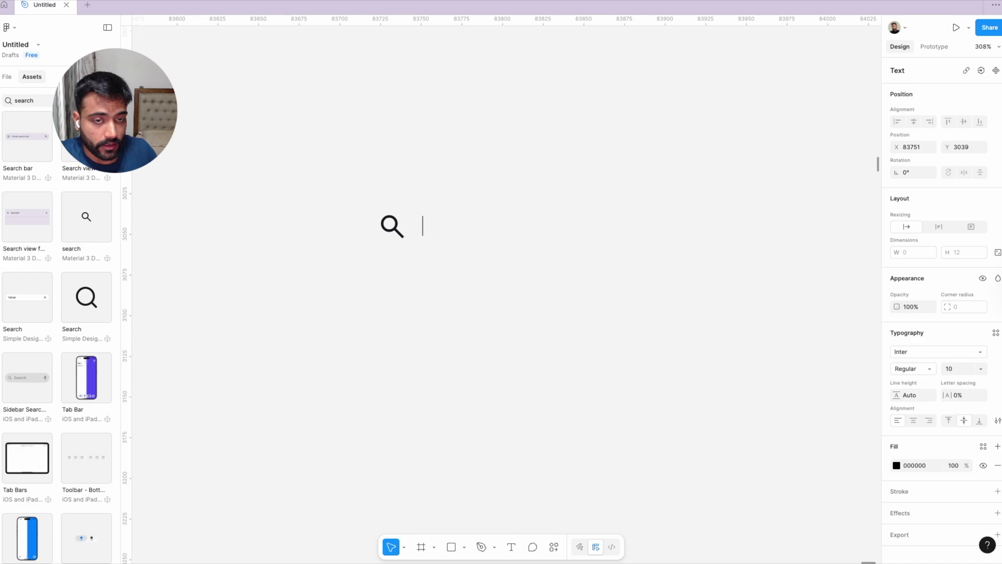
type("search")
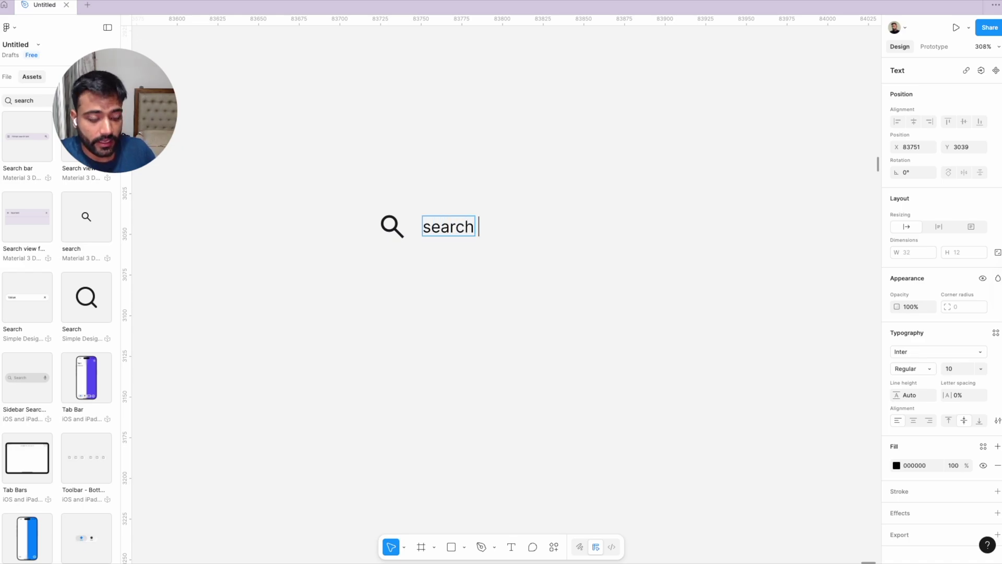
type(" product...")
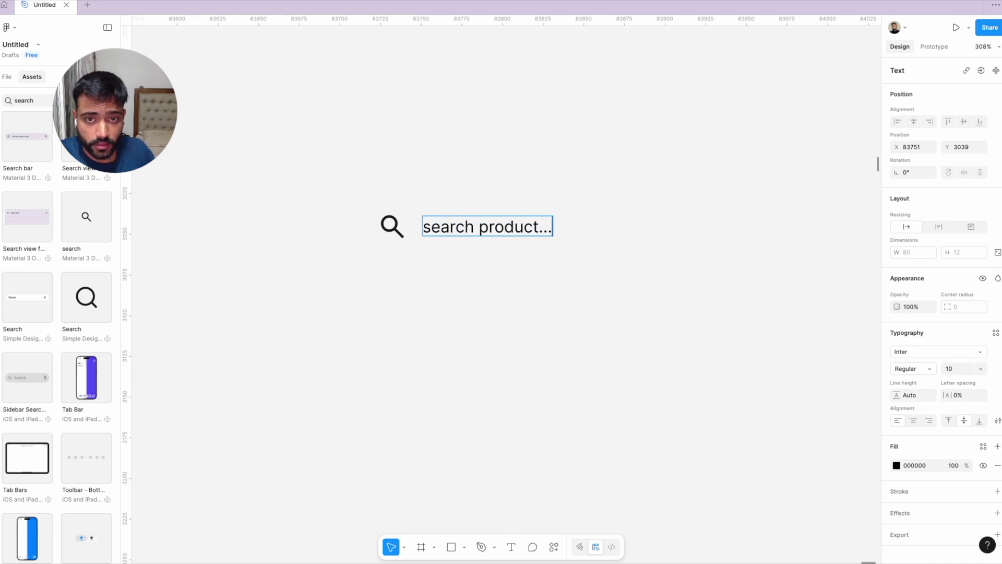
key("Escape")
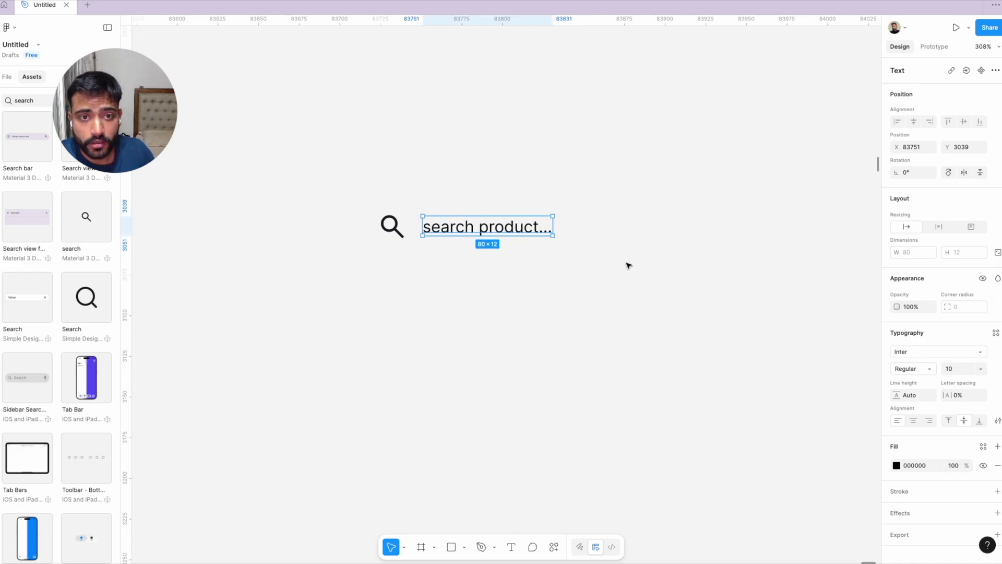
left_click(393, 226, "shift")
Step: Wrap icon and text in an auto layout frame with a 0.5 black stroke
key("shift+a")
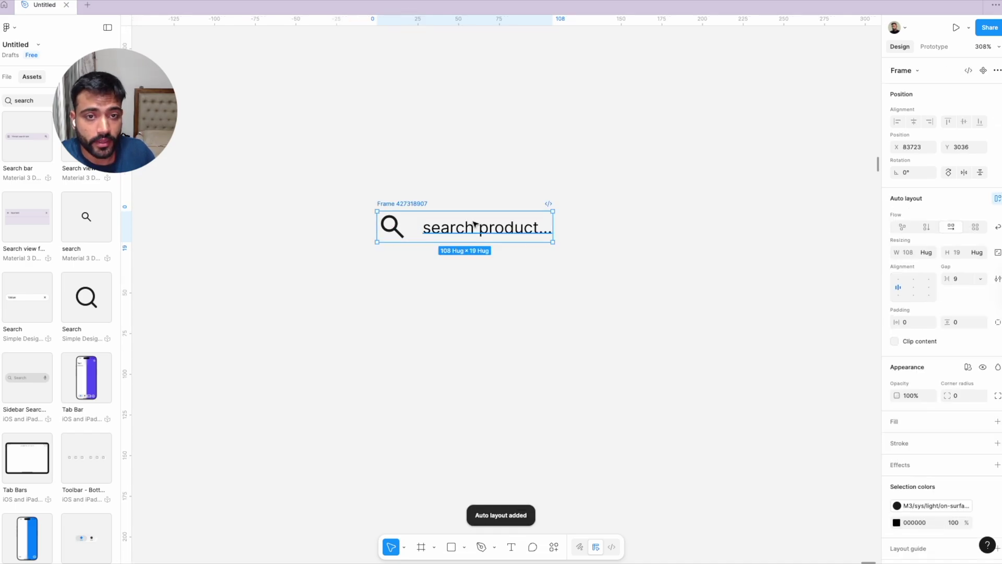
scroll(994, 485, "down", 1)
left_click(996, 401)
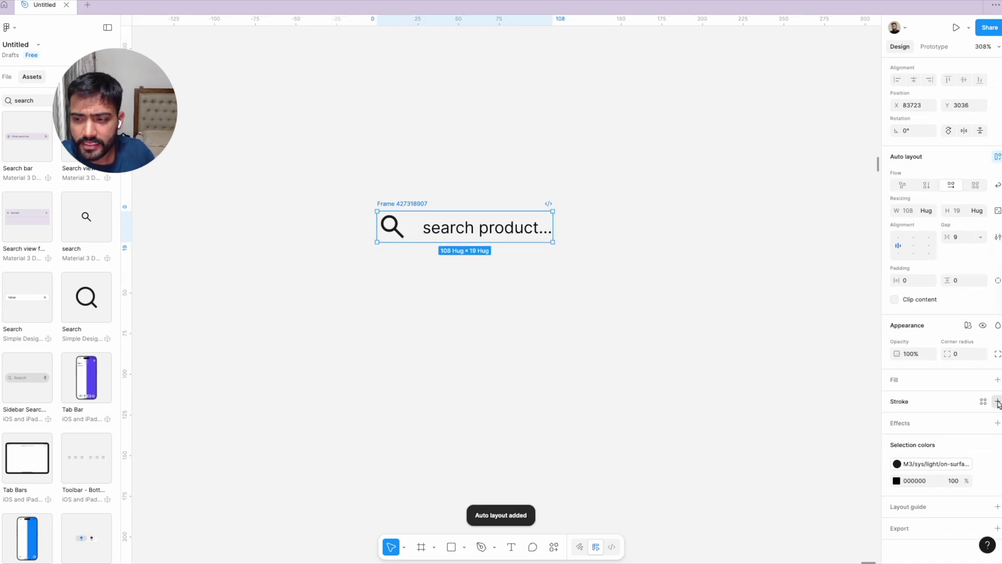
left_click(896, 421)
left_click(956, 450)
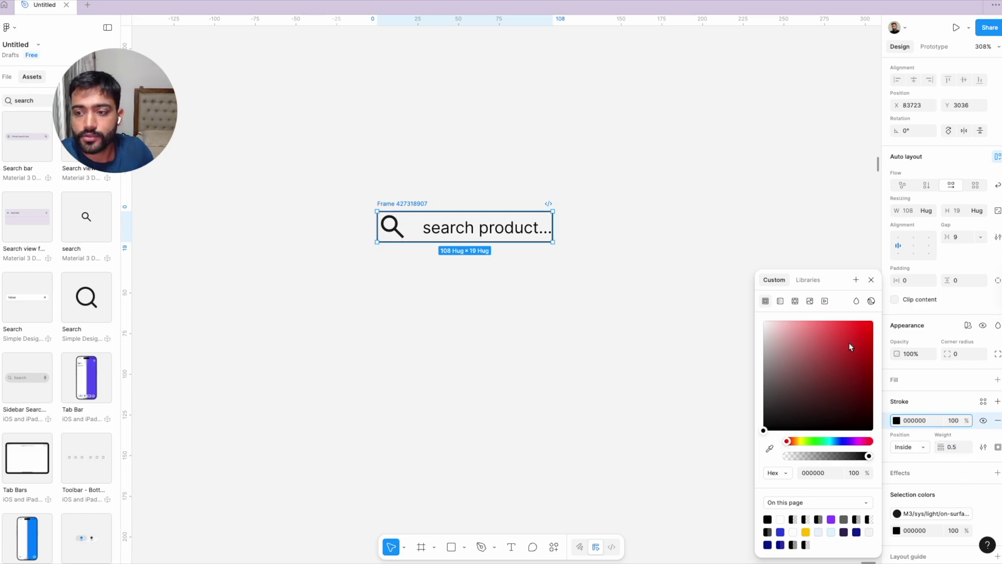
left_click(750, 269)
Step: Set the frame's horizontal padding to 5 and vertical padding to 3
left_click(403, 204)
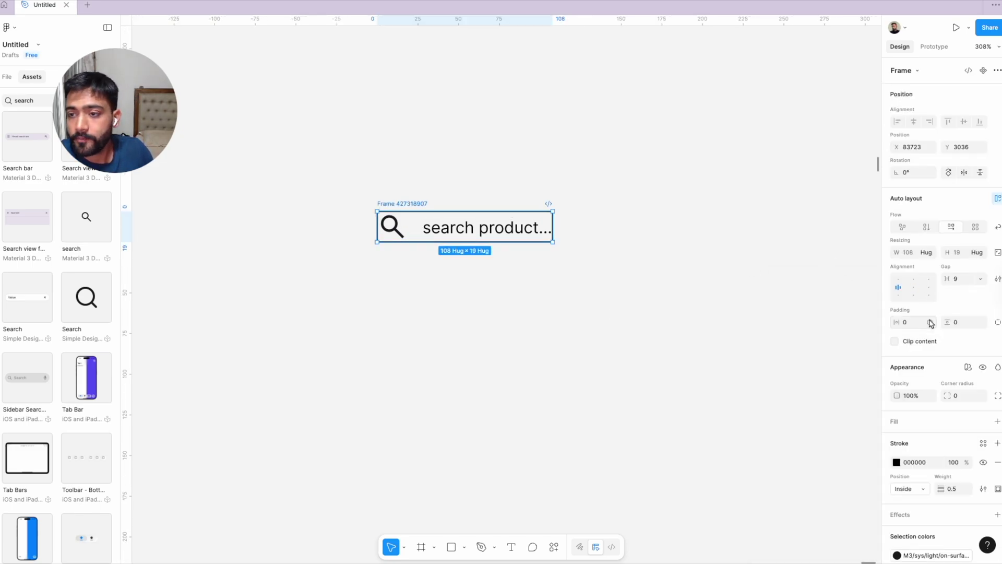
left_click_drag(895, 322, 912, 340)
left_click(998, 322)
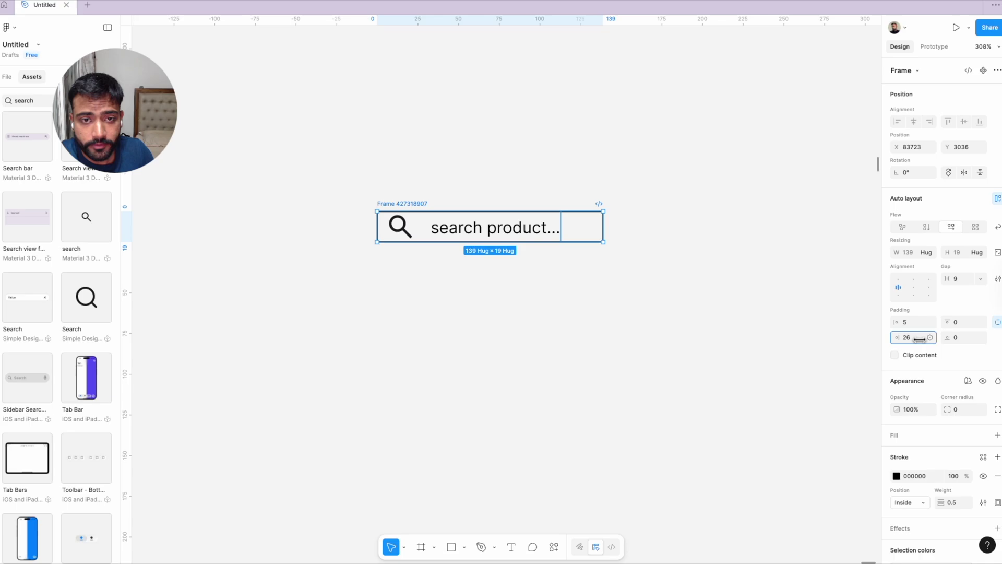
left_click(998, 322)
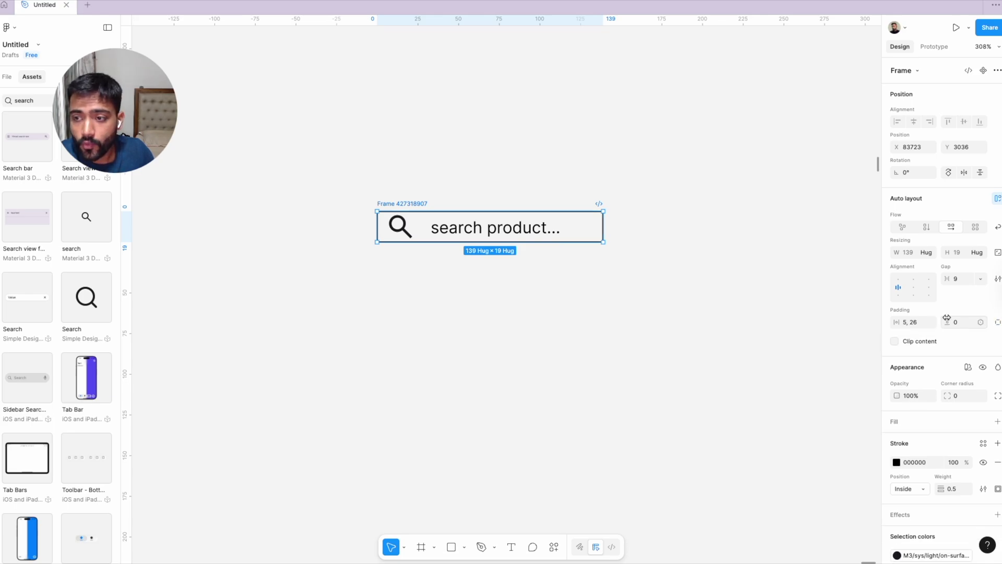
type("3")
key("Return")
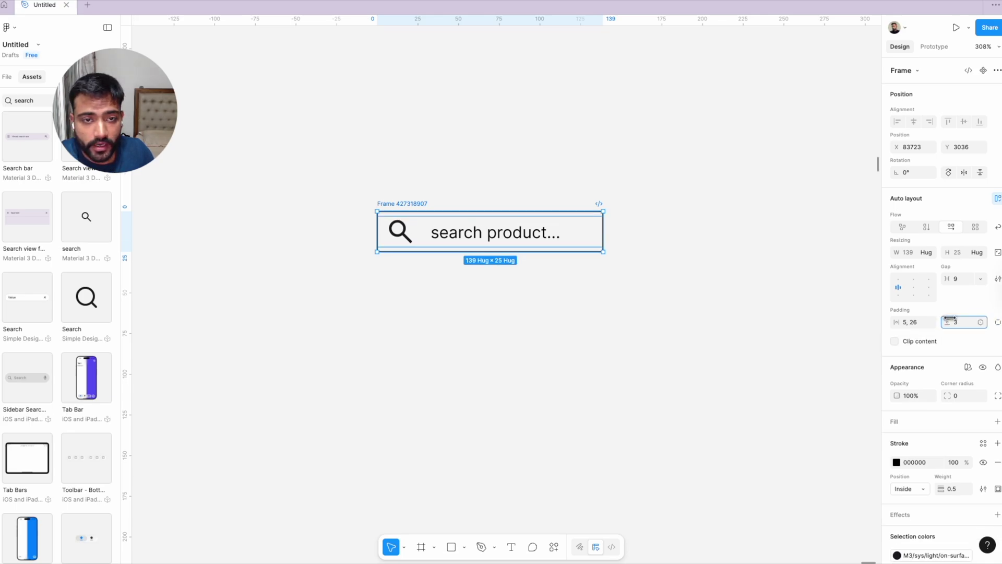
Step: Give the search bar frame a corner radius of 10
left_click(957, 396)
type("12")
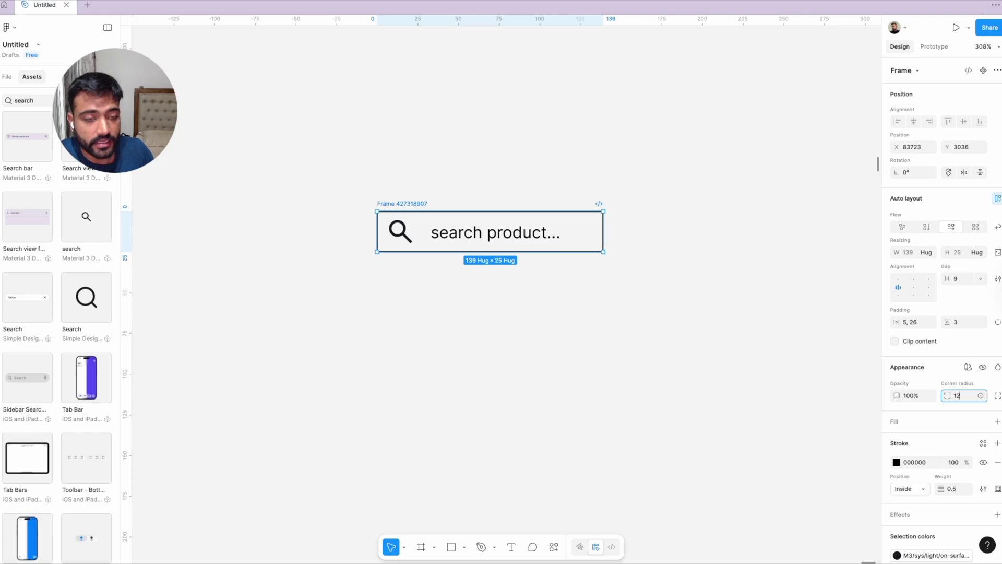
key("Return")
key("BackSpace")
key("BackSpace")
type("10")
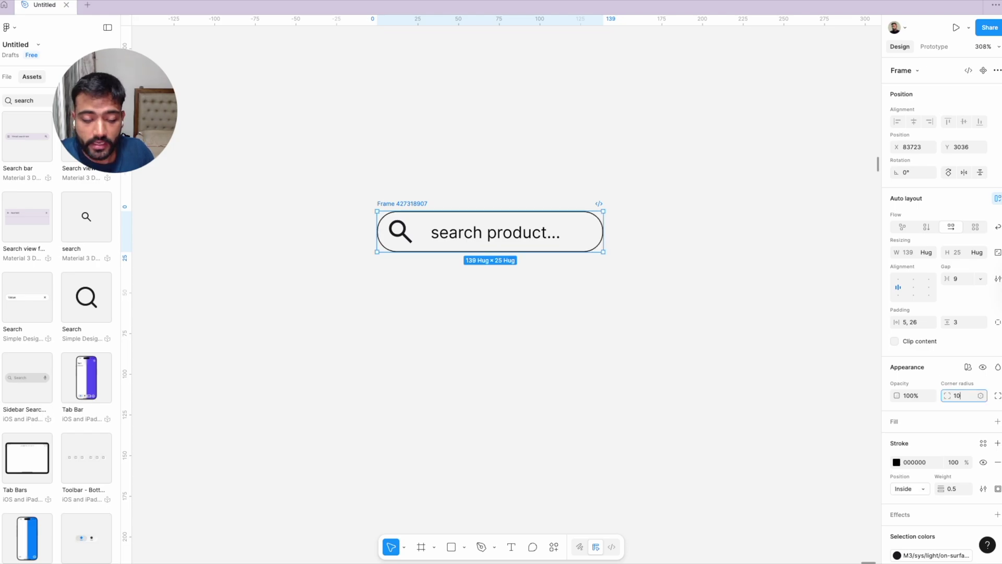
key("Return")
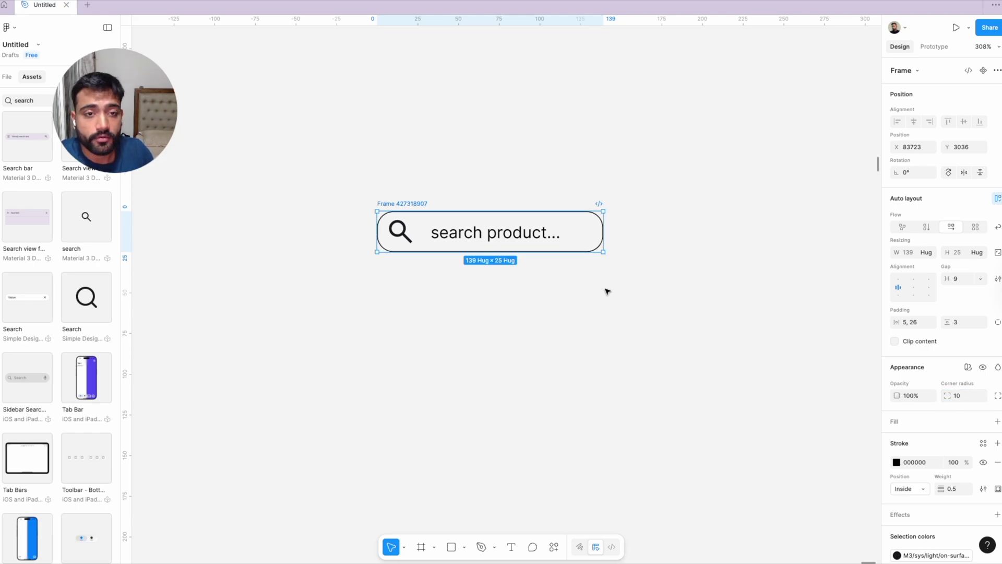
Step: Set the search bar's left padding to 8
left_click(997, 324)
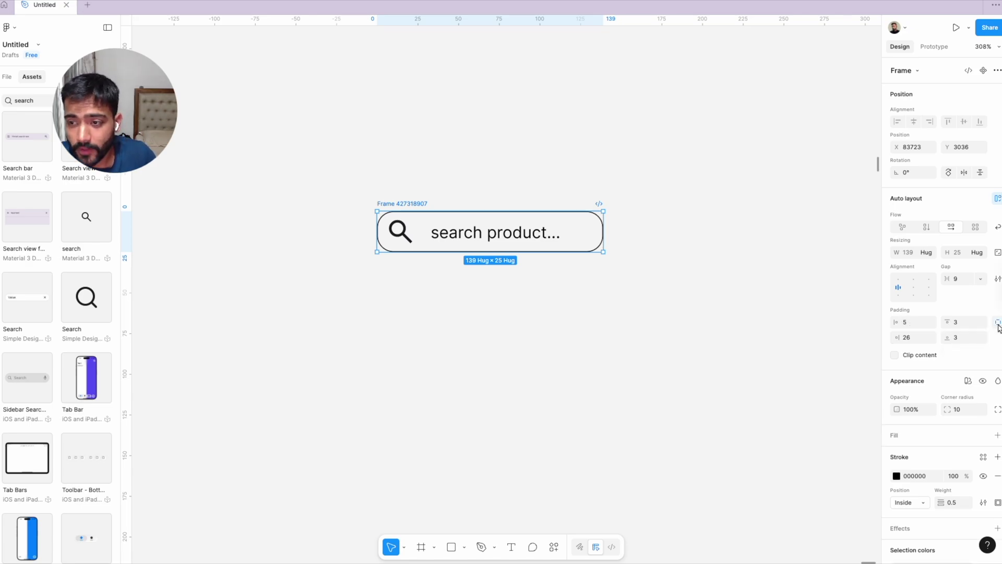
left_click(907, 327)
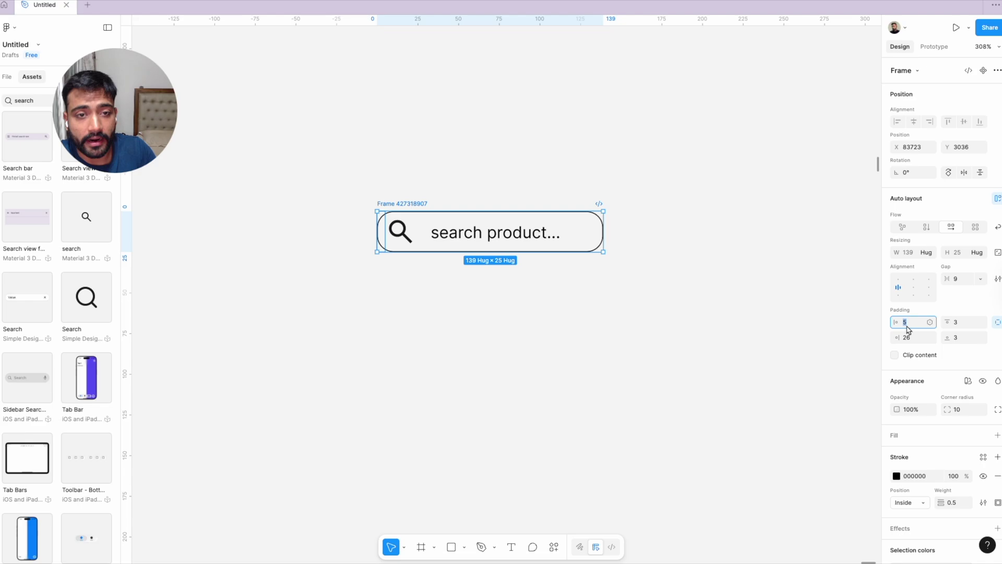
type("8")
key("Return")
Step: Turn the search icon and 'search product...' placeholder grey
left_click(701, 320)
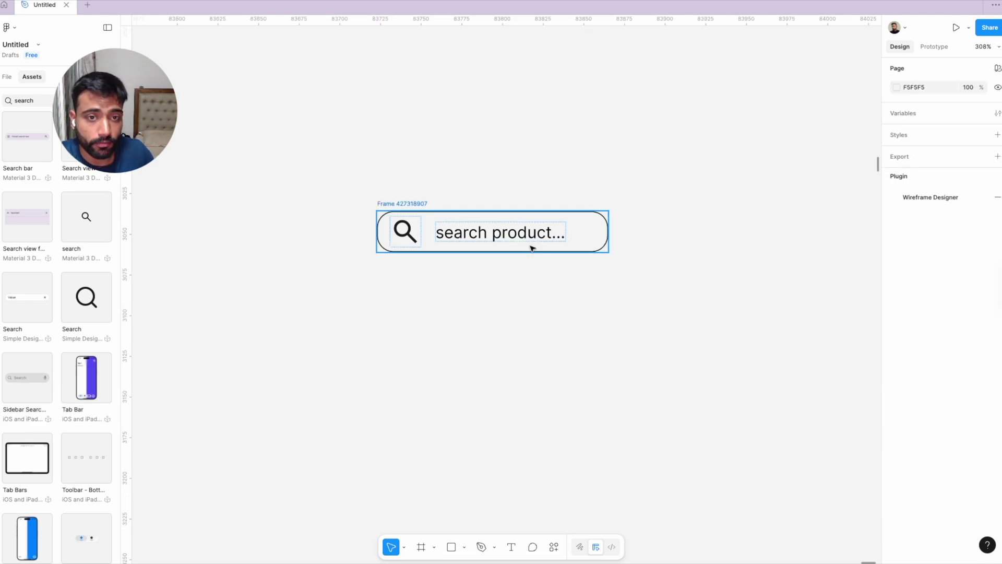
key("ctrl+z")
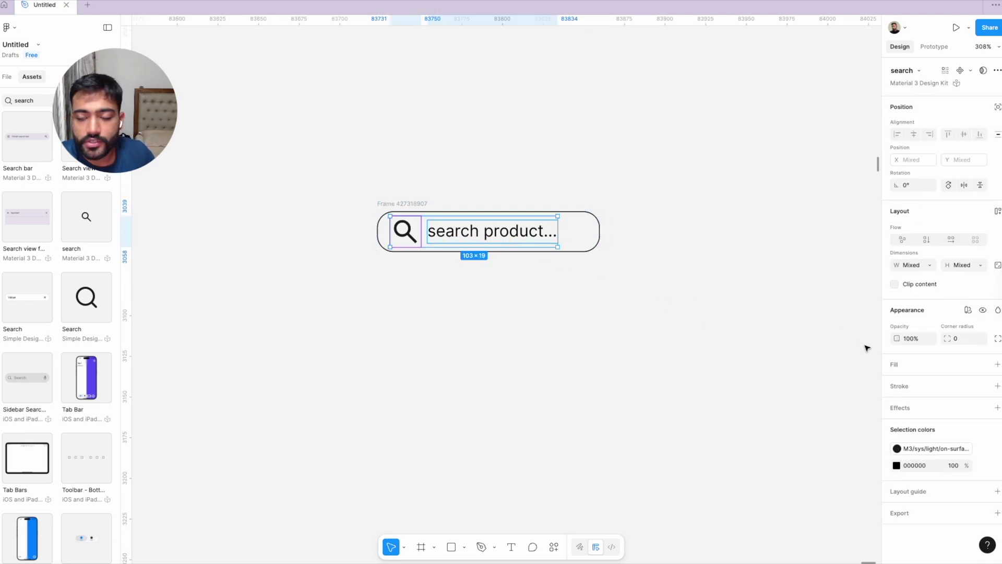
key("ctrl+z")
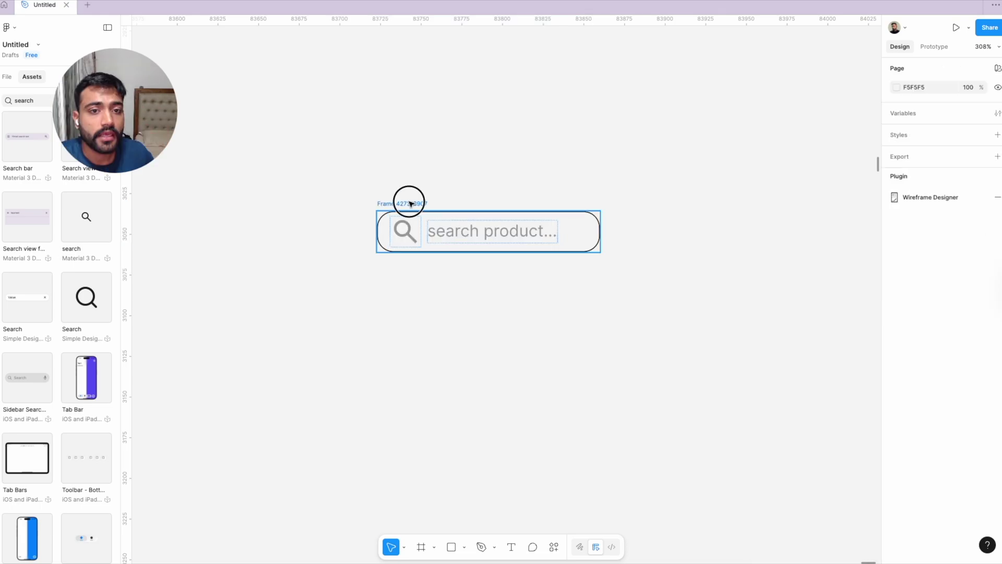
left_click(407, 203)
left_click(549, 203)
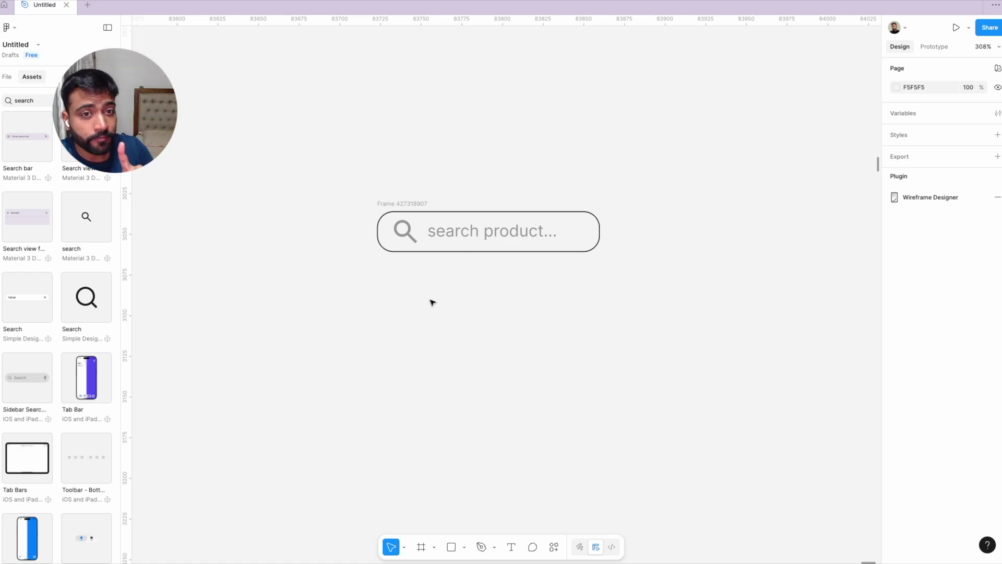
Step: Create an empty text layer and move it into the bar as the caret
key("t")
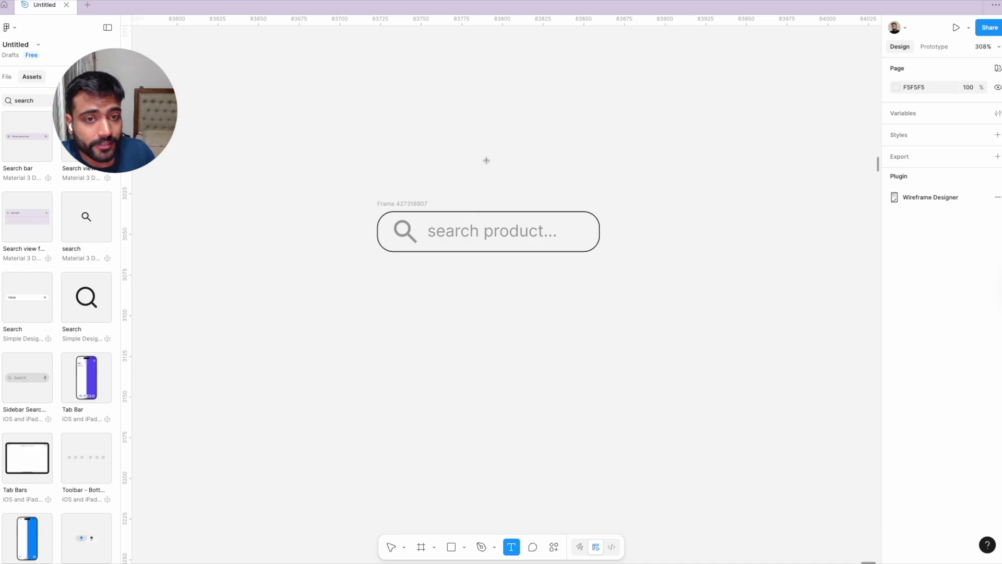
left_click(474, 152)
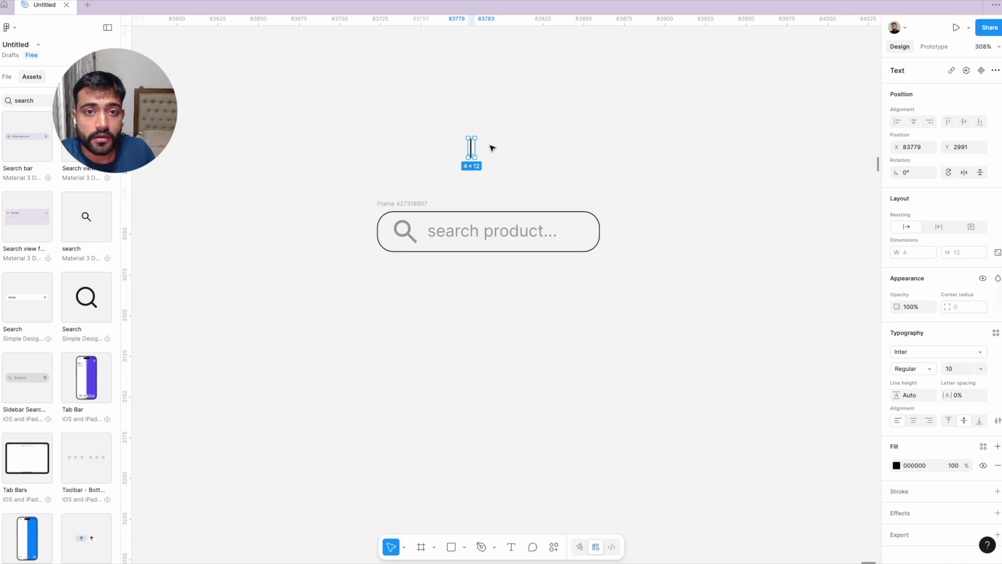
left_click_drag(474, 152, 432, 230)
left_click(531, 273)
scroll(452, 233, "up", 5)
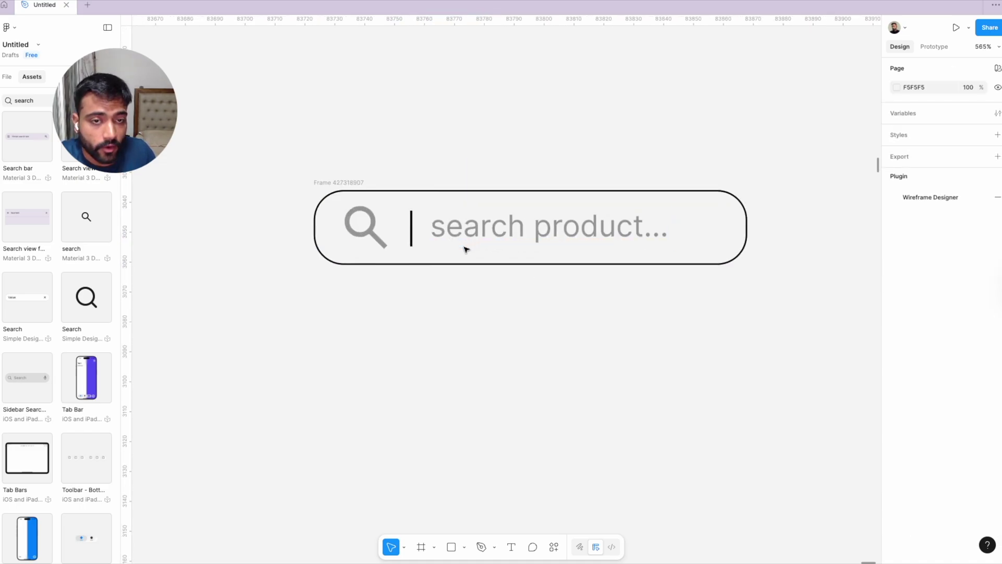
left_click(401, 236)
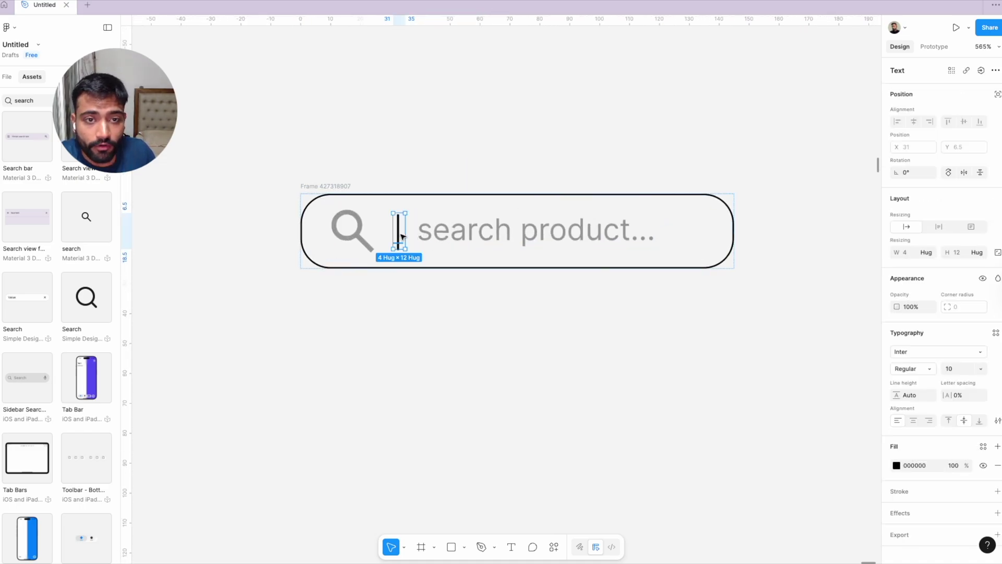
Step: Make the caret absolutely positioned and place it just before the placeholder text
left_click(998, 94)
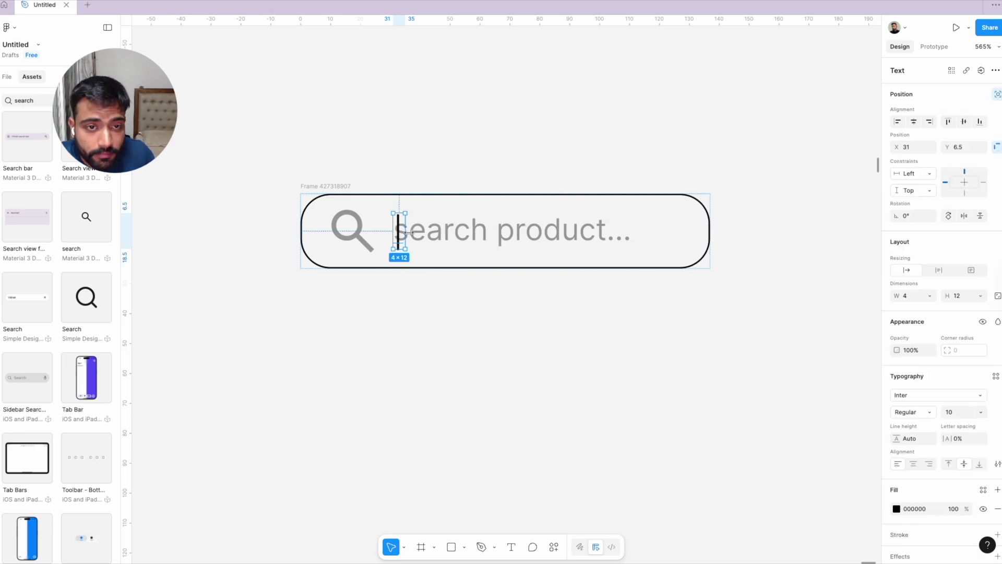
scroll(410, 236, "up", 8)
scroll(411, 236, "up", 2)
left_click_drag(383, 238, 358, 239)
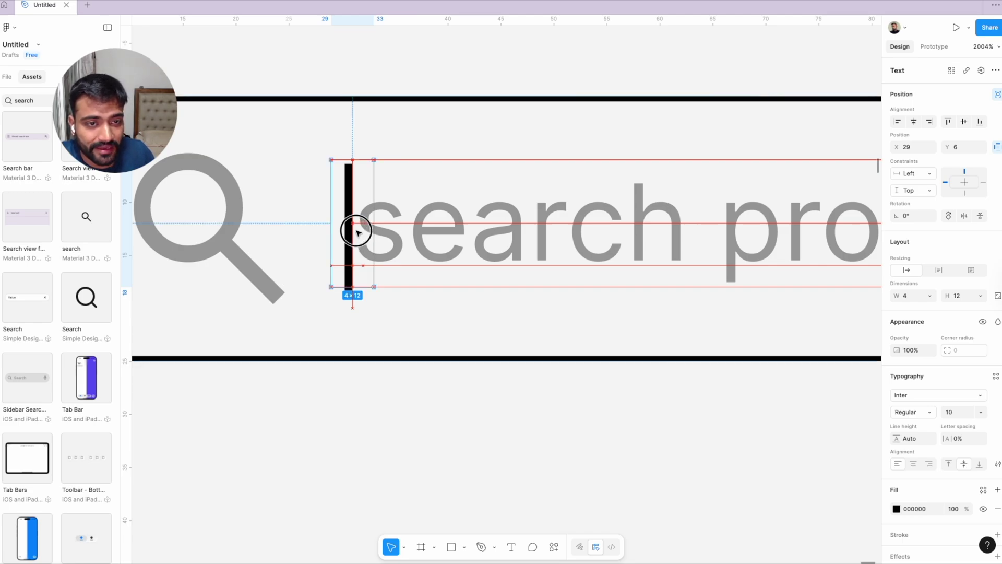
left_click_drag(358, 236, 356, 233)
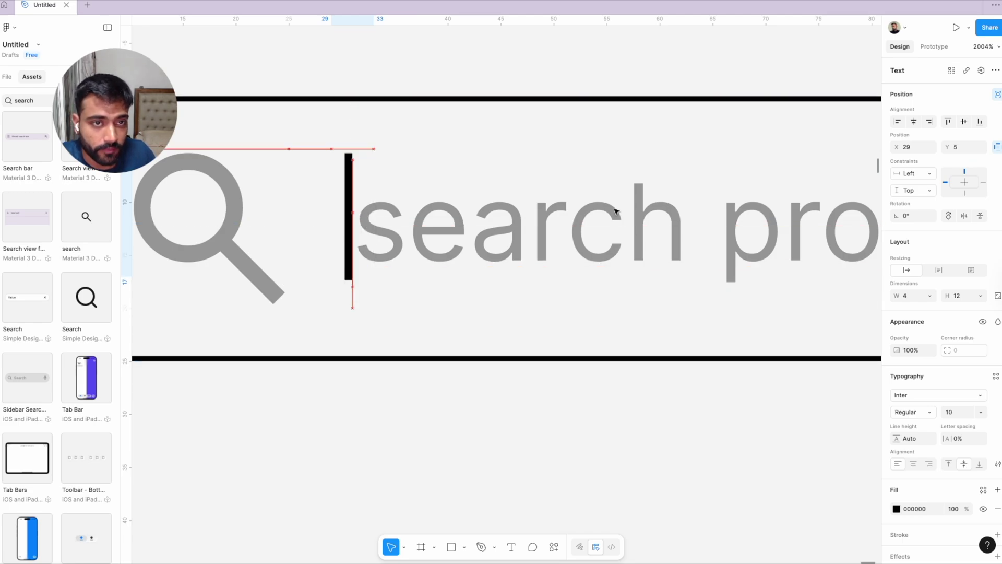
Step: Fill the caret layer with grey A1A0A0
left_click(615, 465)
scroll(615, 466, "down", 5)
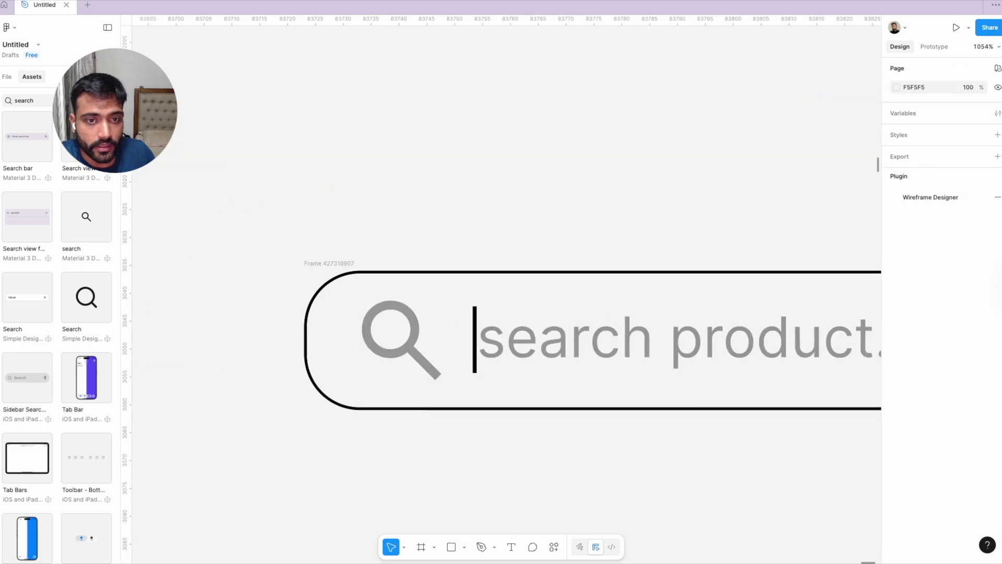
left_click(513, 355)
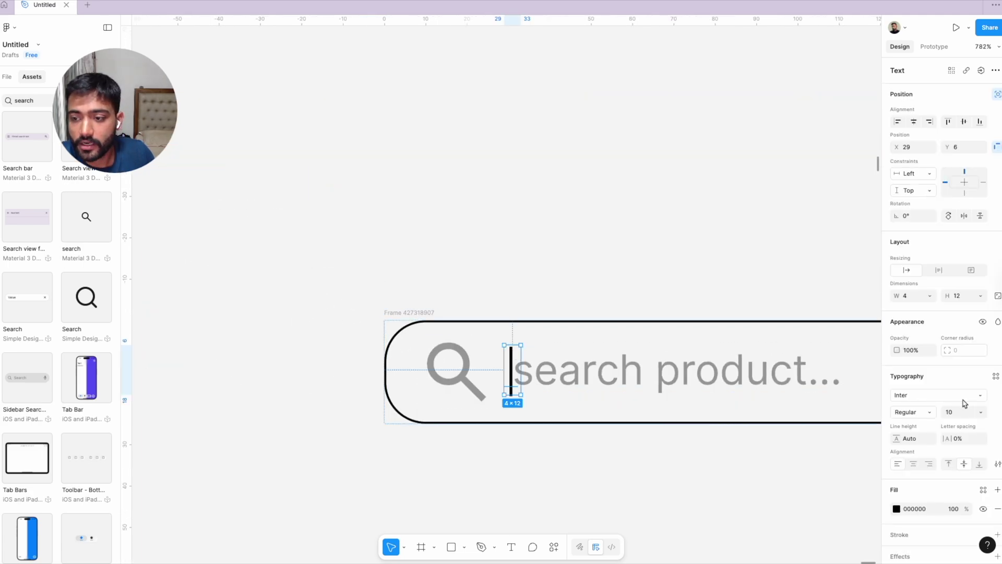
scroll(965, 403, "down", 2)
left_click(897, 458)
left_click(847, 531)
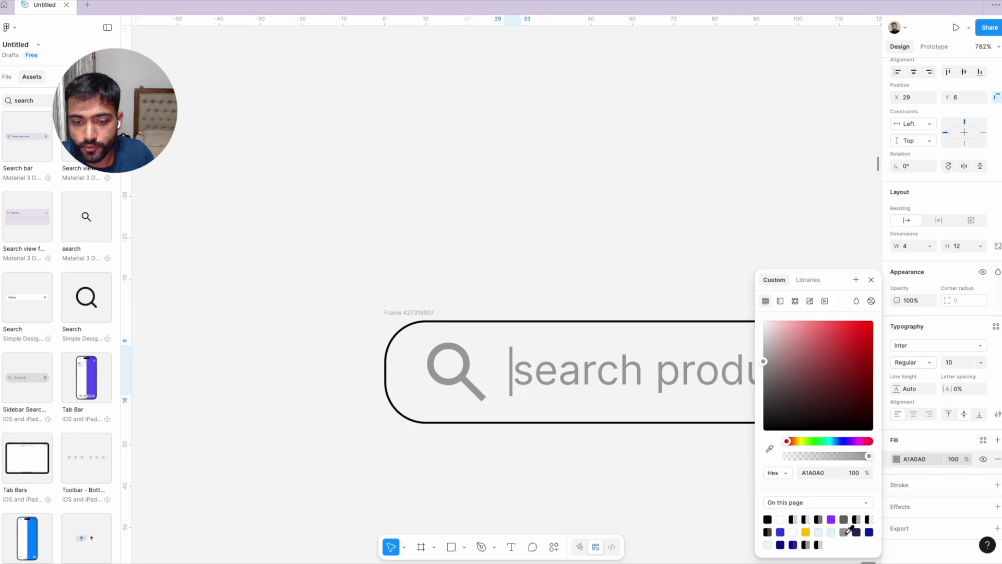
left_click(637, 465)
scroll(637, 465, "down", 4)
scroll(570, 261, "down", 2)
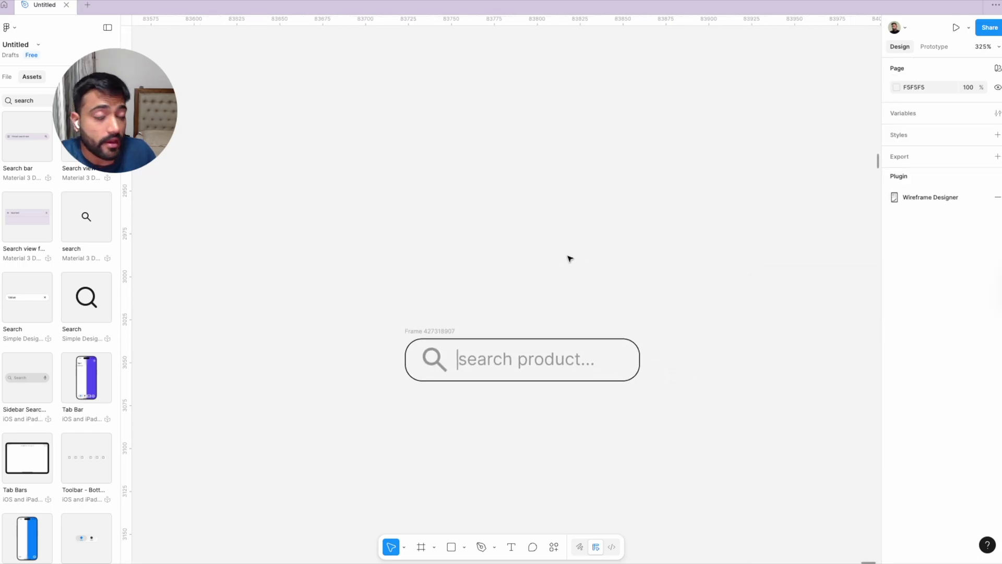
Step: Duplicate the search bar below the original, then select the upper bar's caret
left_click(431, 340)
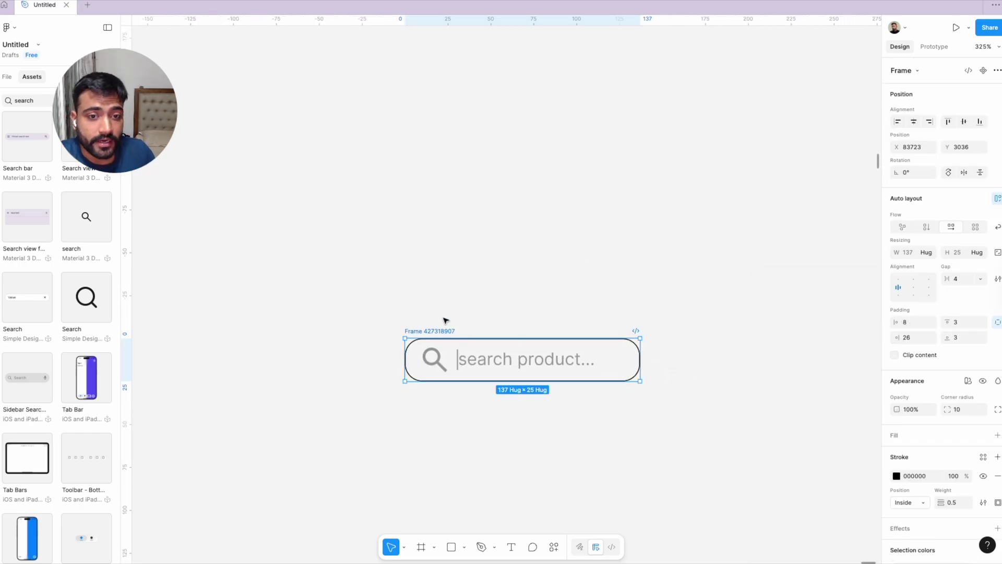
left_click(448, 313)
left_click(433, 331)
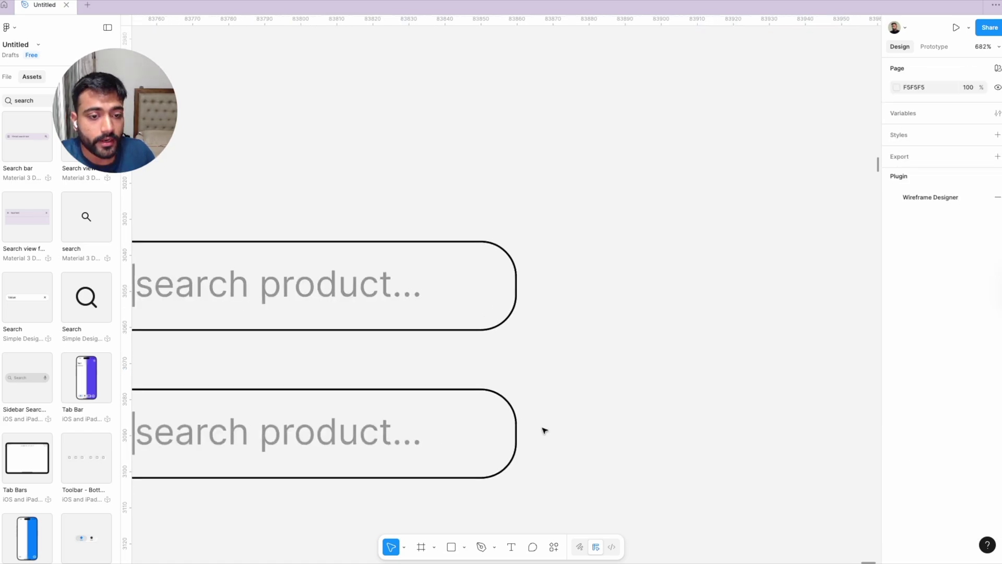
scroll(541, 429, "down", 3)
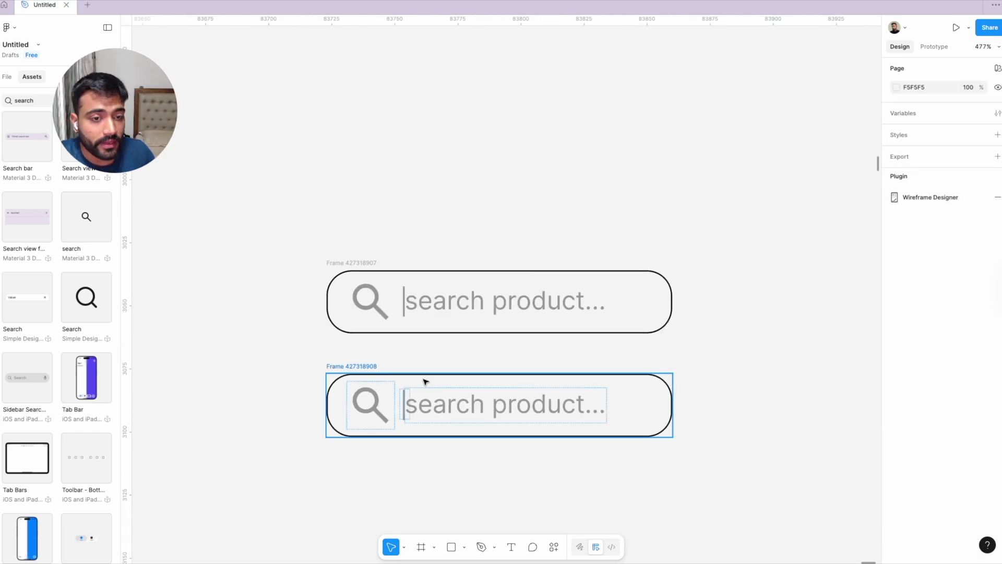
left_click(369, 375)
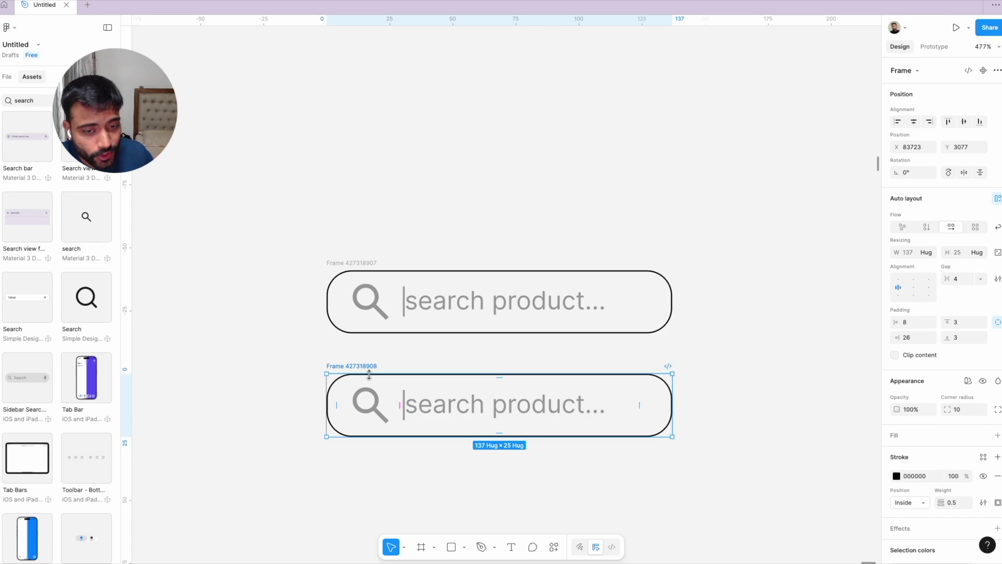
left_click(368, 313)
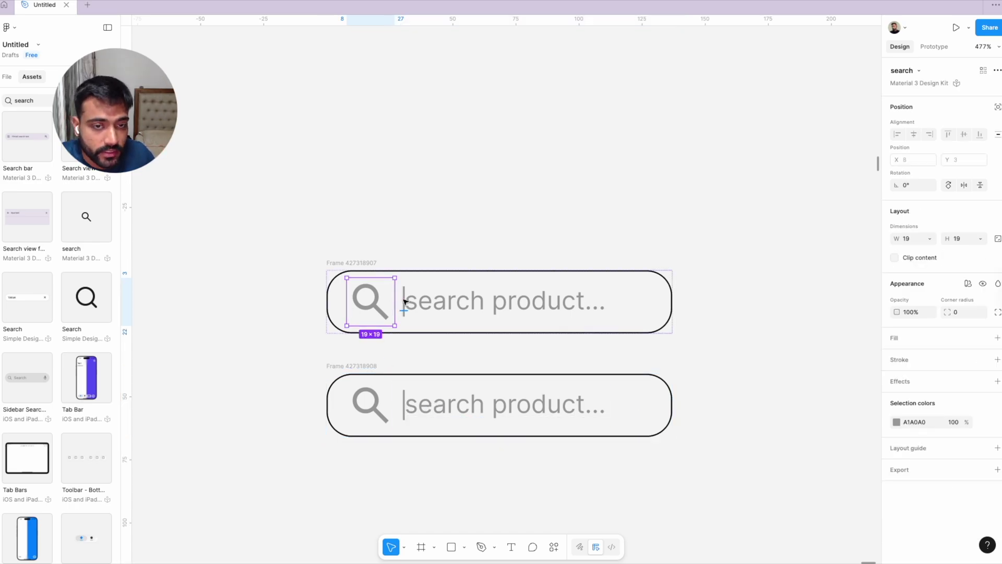
left_click(405, 302)
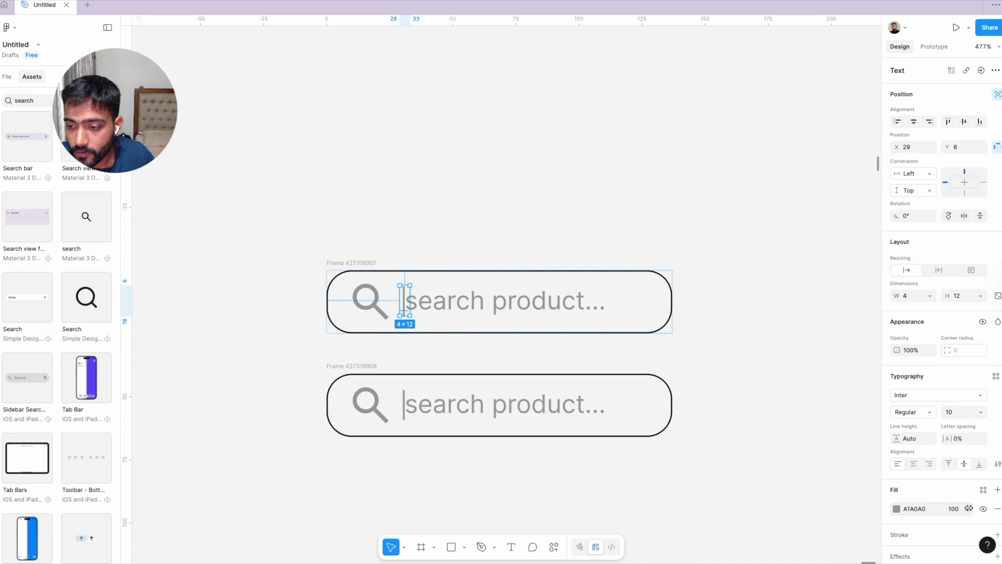
Step: Fade the upper caret to 0% opacity and give the lower bar a 9ED0FF outline
left_click_drag(968, 508, 759, 486)
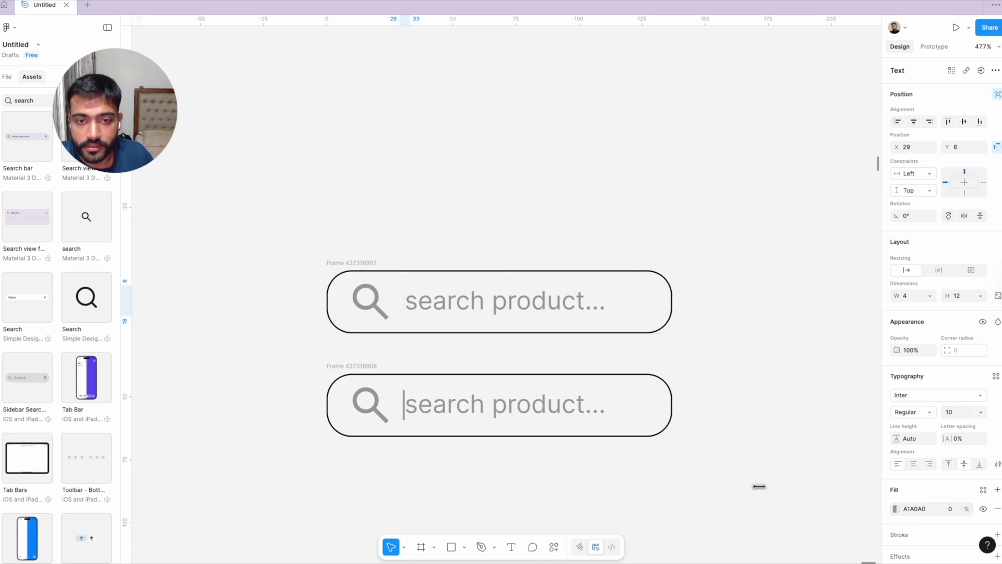
left_click(352, 368)
scroll(900, 456, "down", 1)
left_click(897, 438)
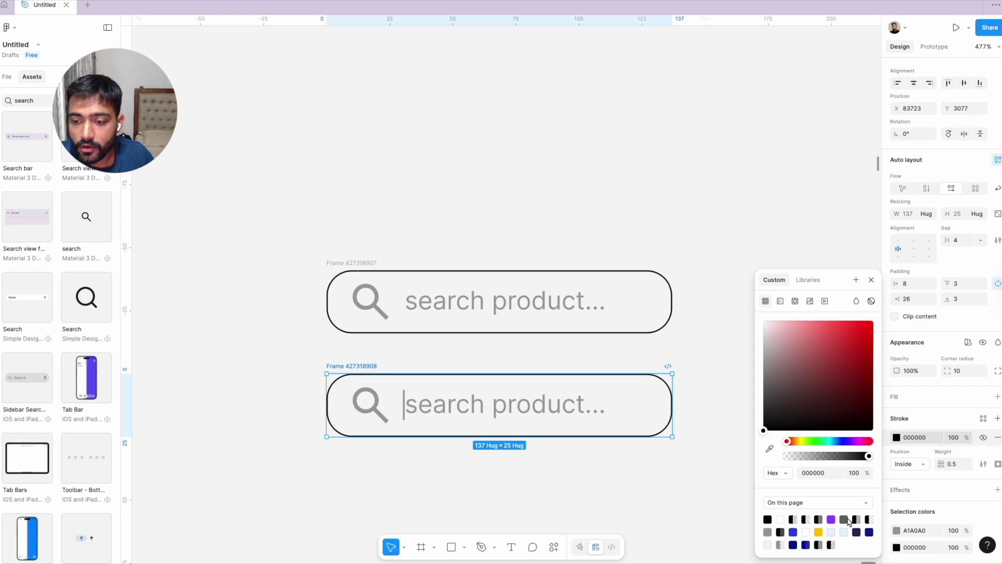
left_click(793, 532)
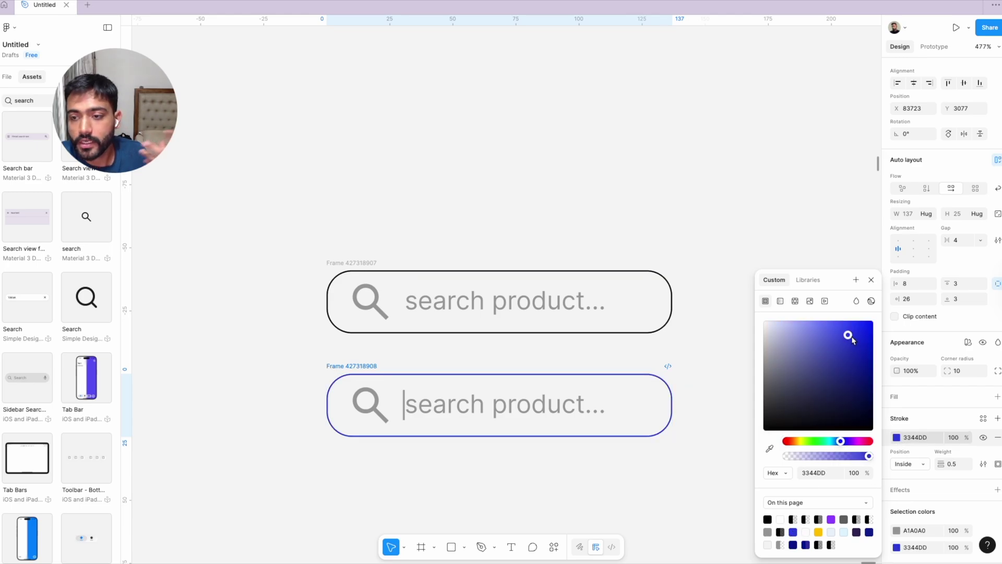
left_click_drag(852, 339, 806, 321)
left_click_drag(840, 443, 835, 443)
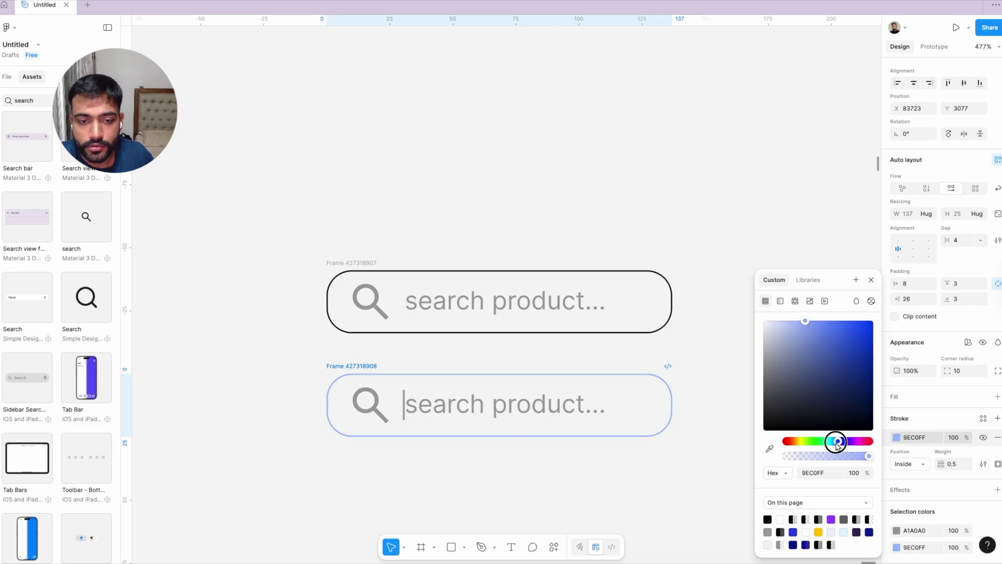
Step: Add a light blue drop shadow to the lower search bar
scroll(975, 449, "down", 3)
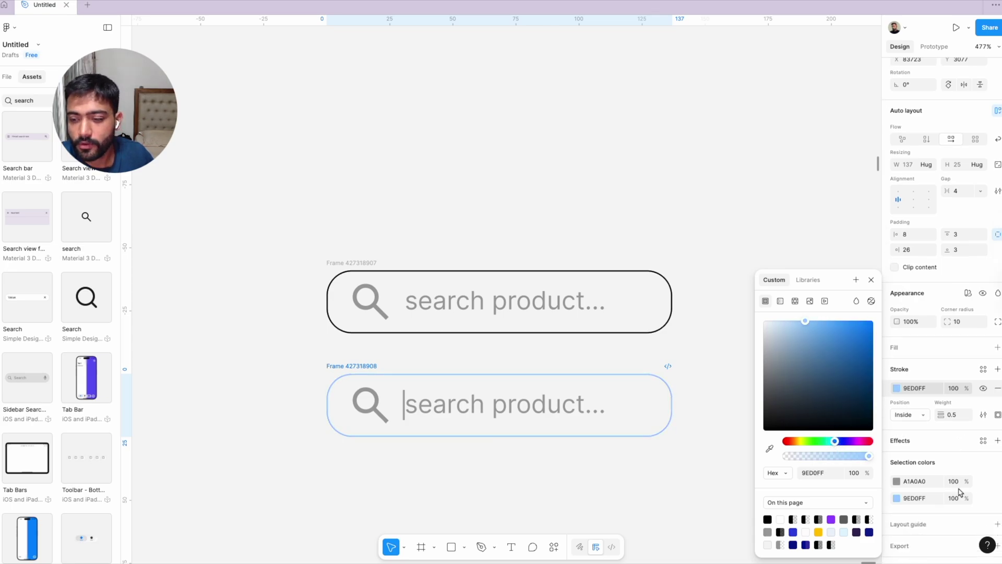
left_click(997, 412)
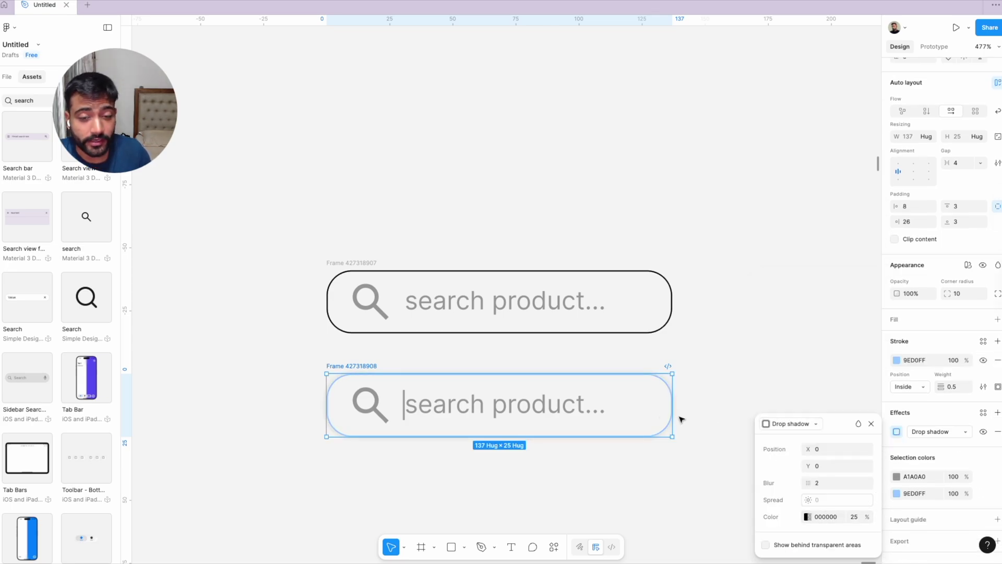
left_click(807, 517)
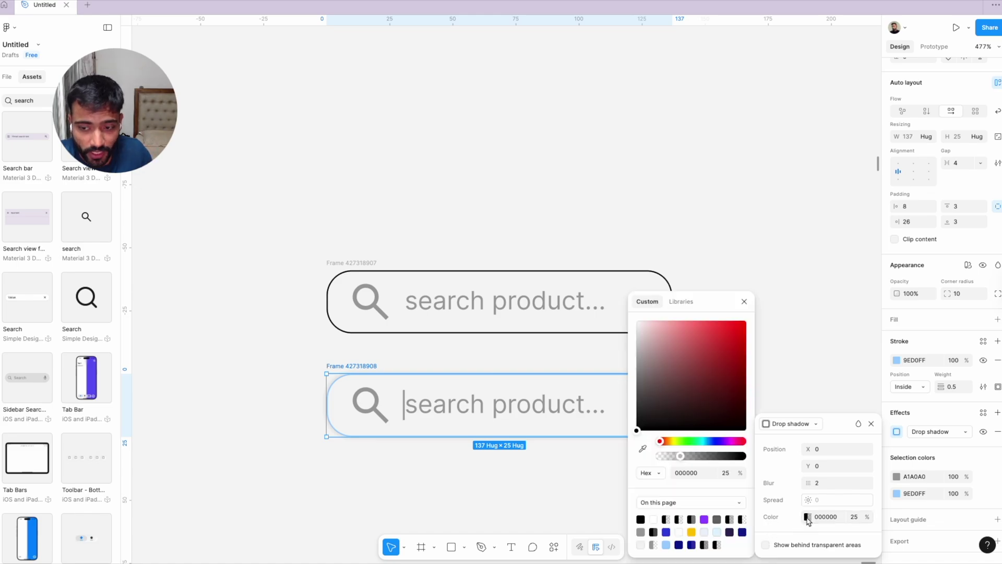
left_click(669, 544)
left_click(539, 355)
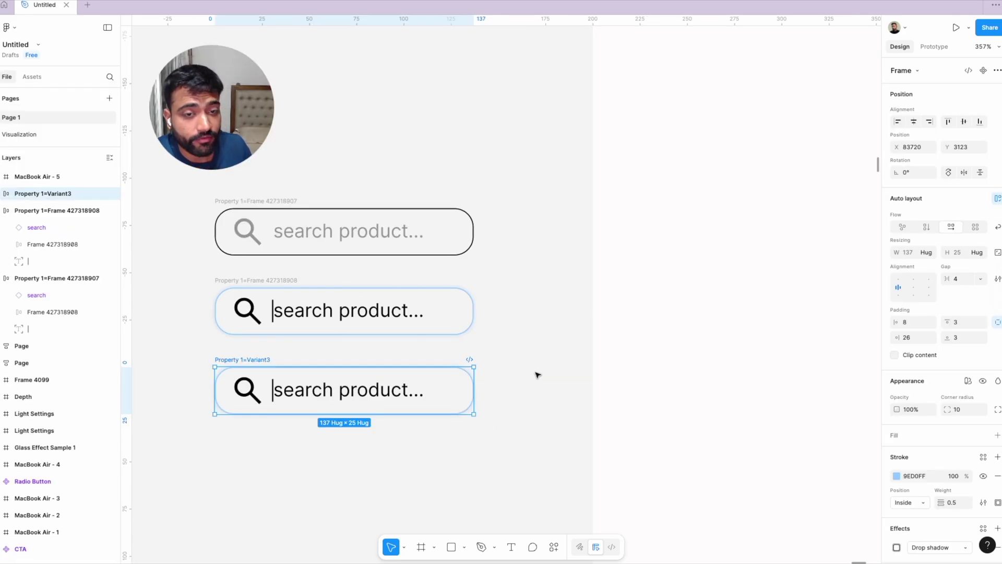
Step: Hide the caret in the third search bar (Variant3) by dragging its fill to 0%
left_click(355, 232)
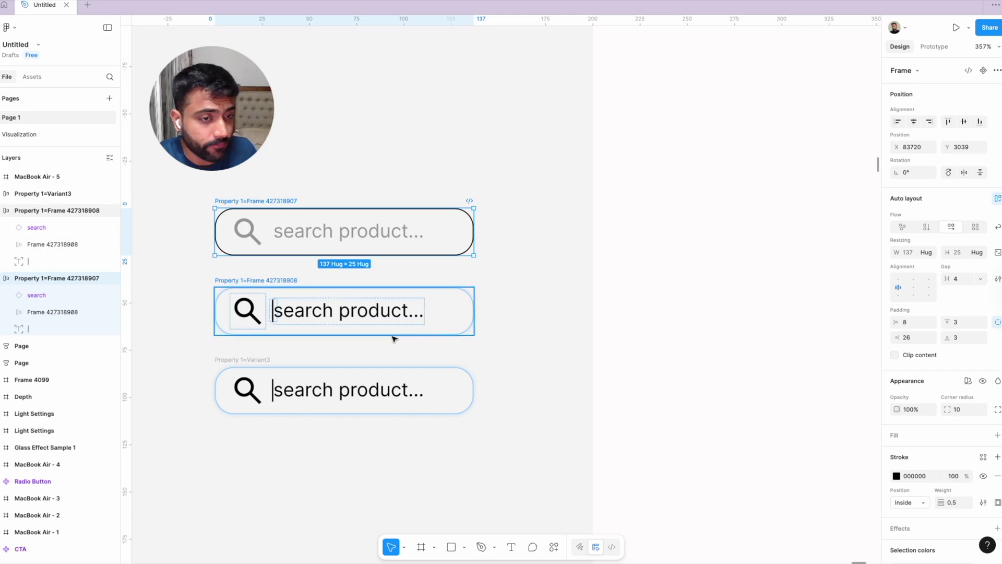
left_click(452, 320)
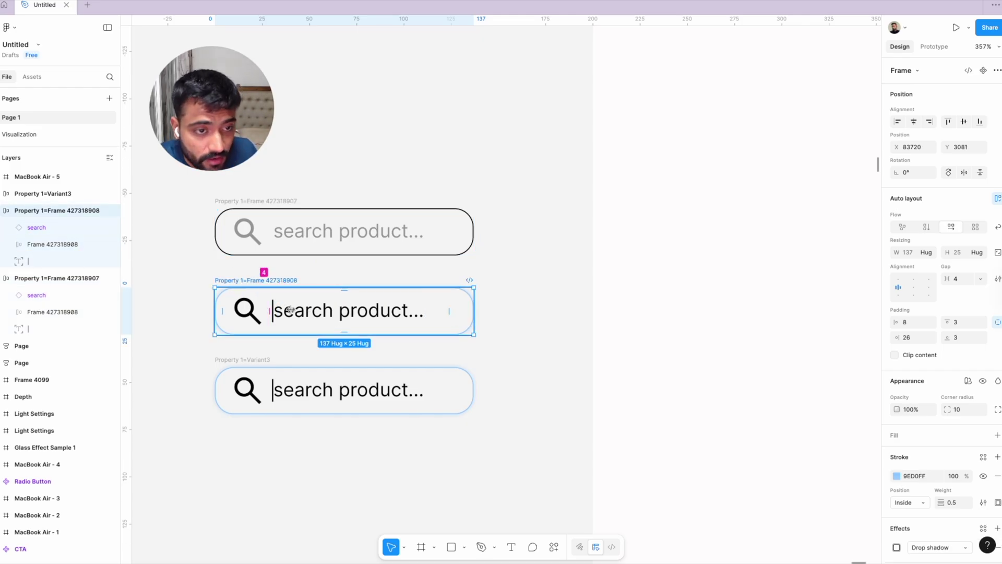
scroll(306, 342, "up", 3)
scroll(307, 343, "down", 2)
scroll(306, 343, "left", 1)
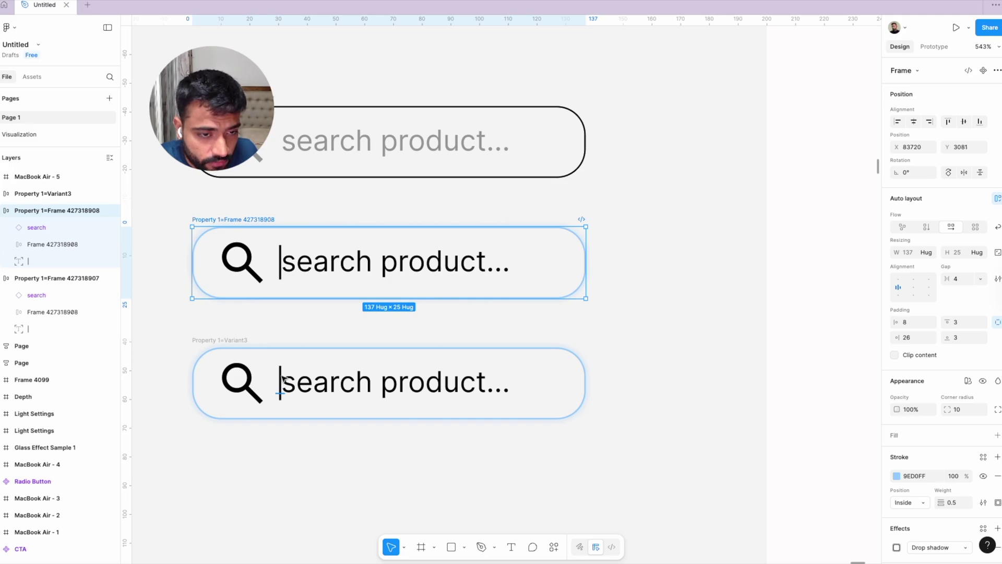
double_click(282, 380)
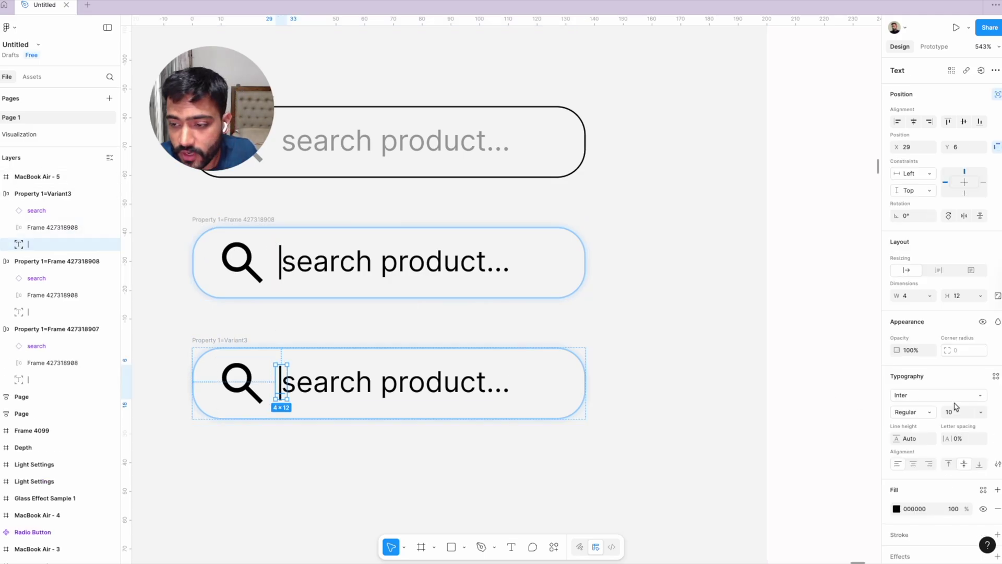
scroll(955, 407, "down", 2)
left_click_drag(967, 460, 664, 459)
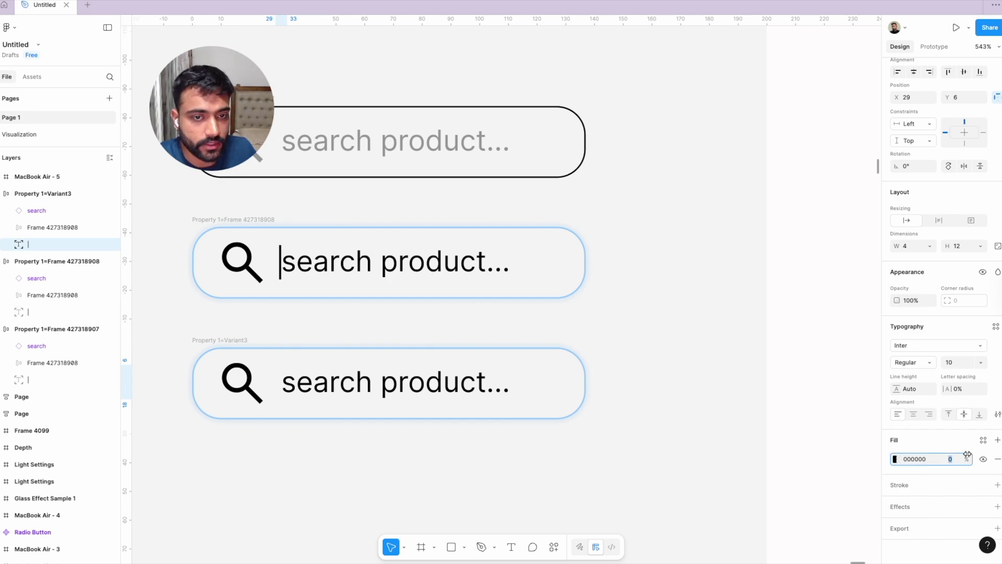
left_click(694, 381)
scroll(694, 380, "down", 3)
scroll(694, 380, "up", 2)
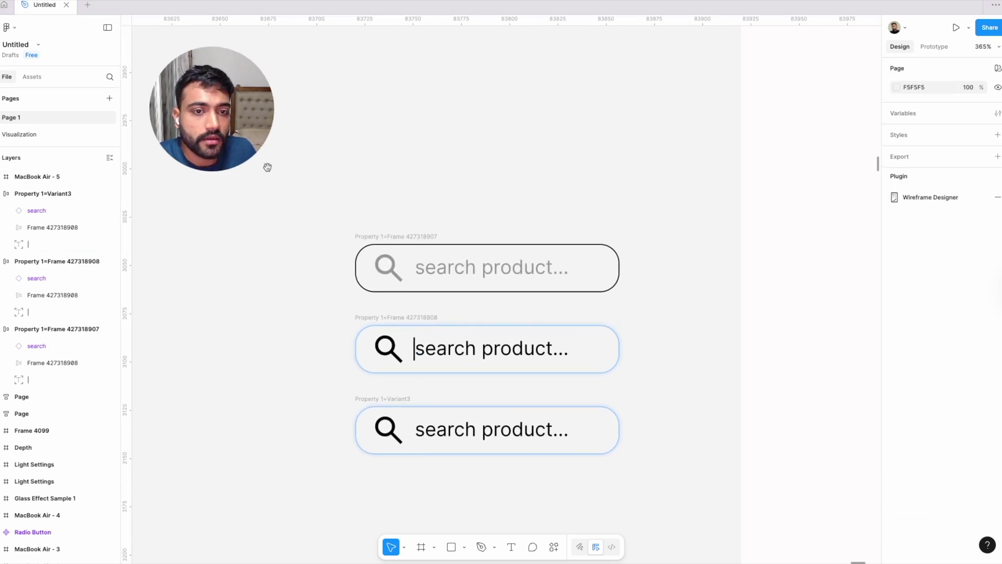
scroll(268, 167, "right", 2)
scroll(267, 167, "down", 1)
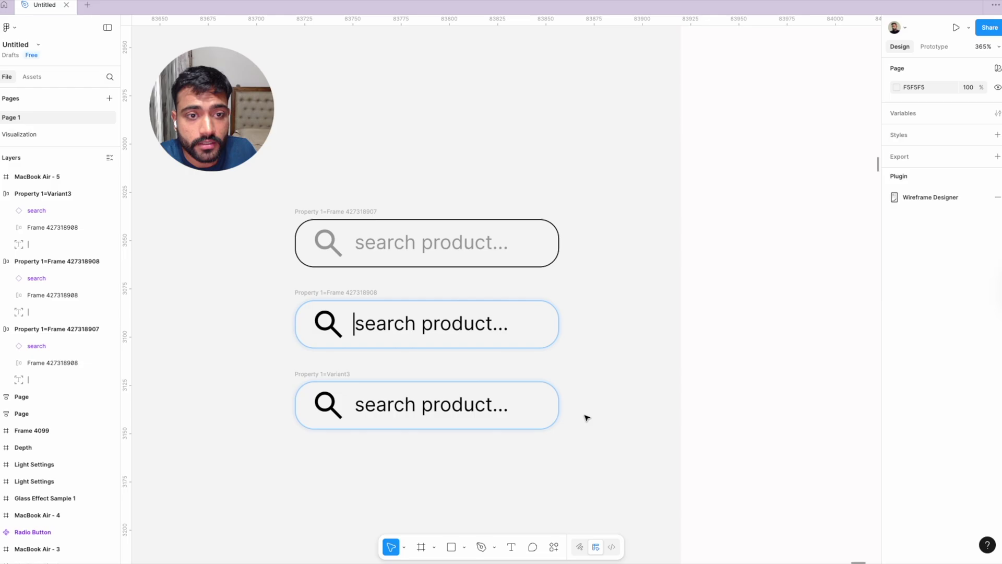
Step: Combine the three search-bar frames into a component set
left_click(286, 192)
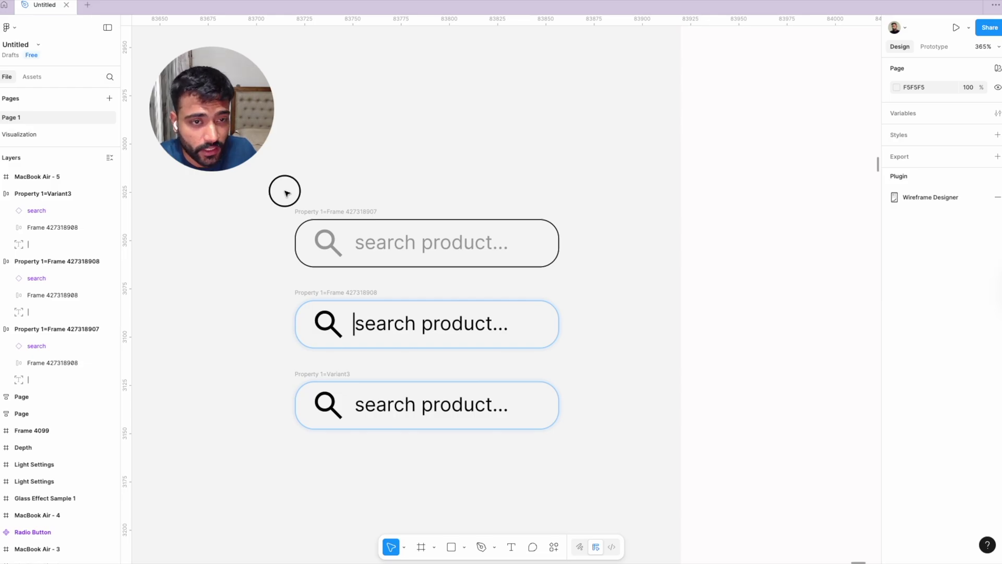
left_click_drag(286, 192, 595, 452)
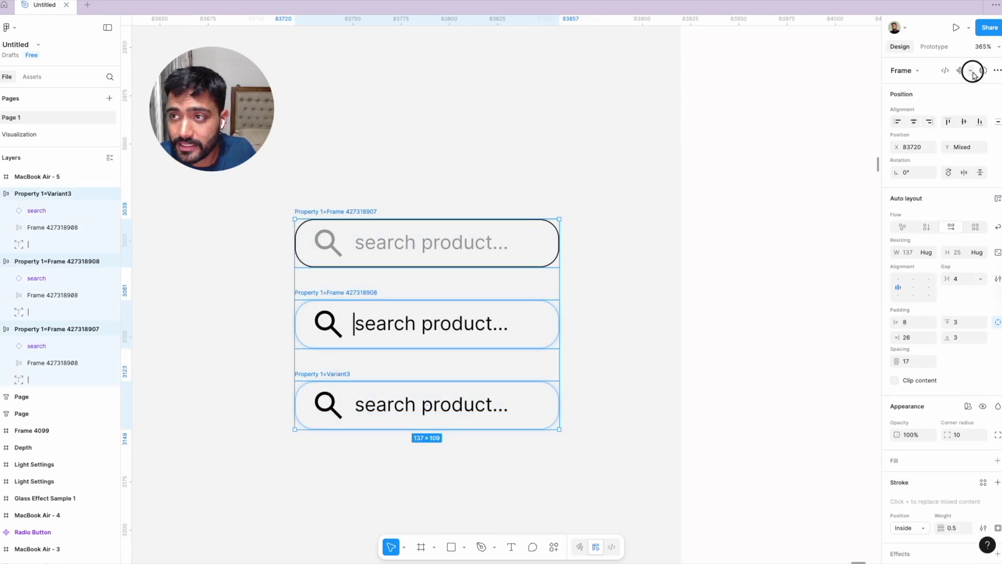
left_click(972, 71)
left_click(956, 101)
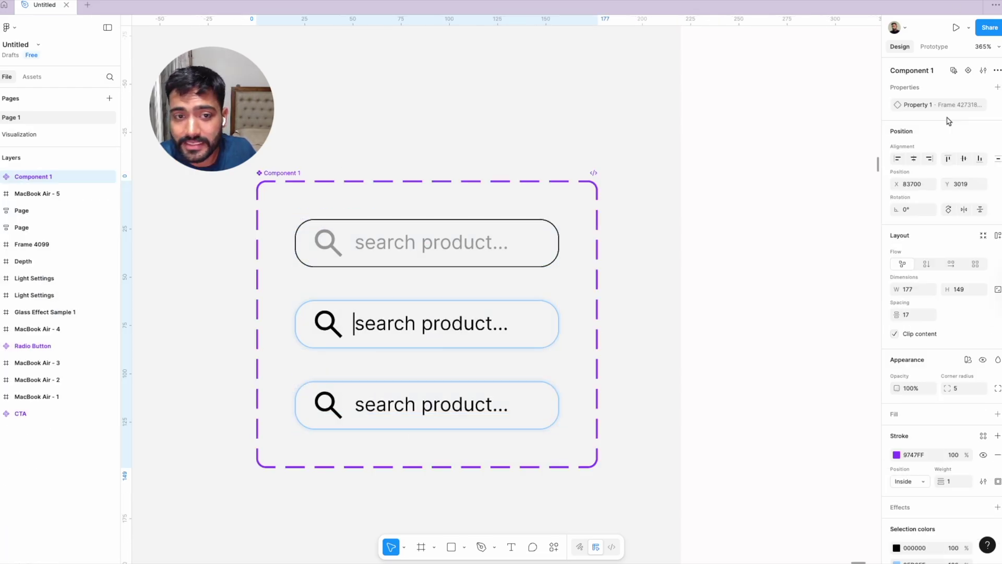
Step: Add an On click → Change to interaction from the idle bar to the caret variant
left_click(474, 243)
scroll(475, 259, "up", 3)
left_click(932, 51)
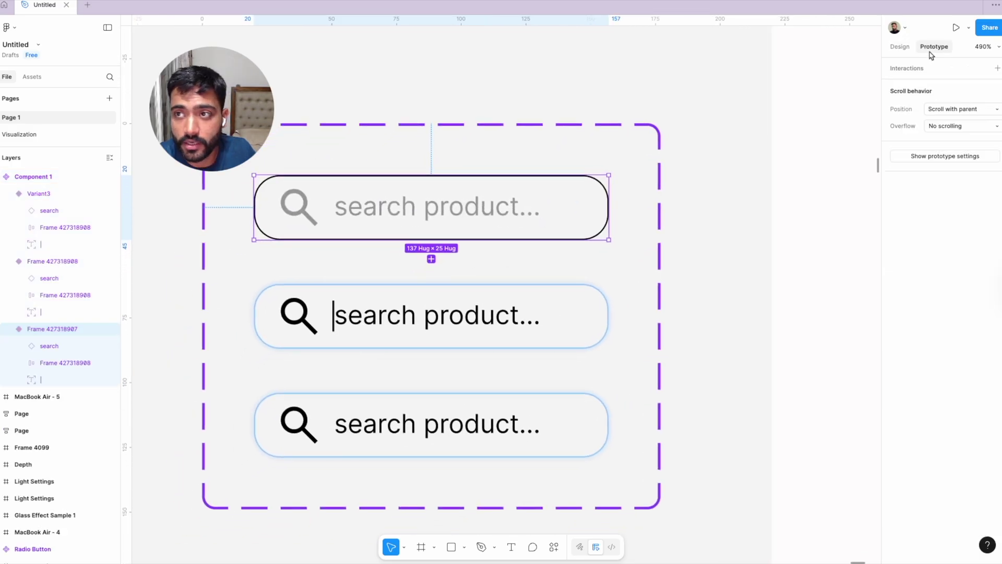
left_click(432, 256)
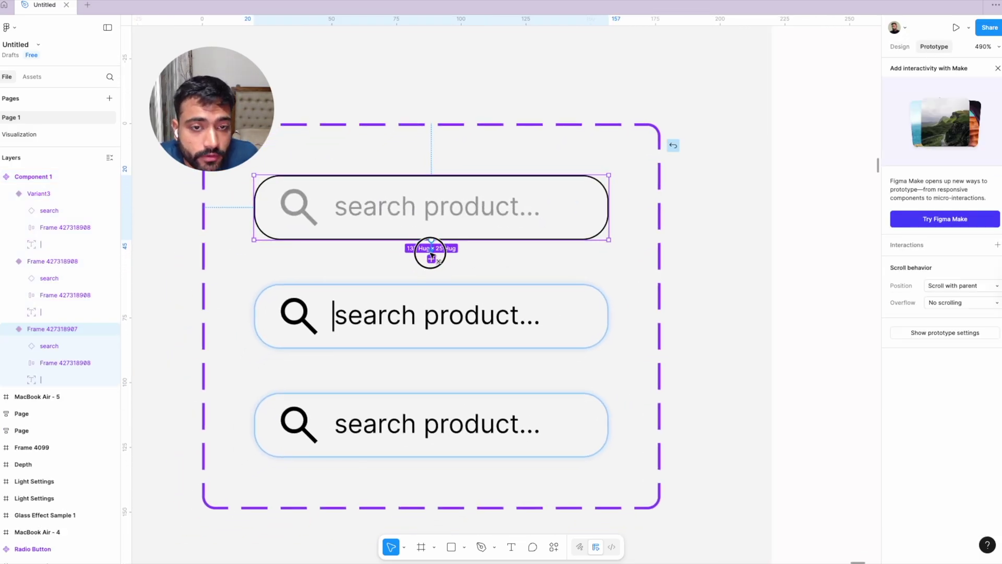
left_click_drag(431, 256, 430, 292)
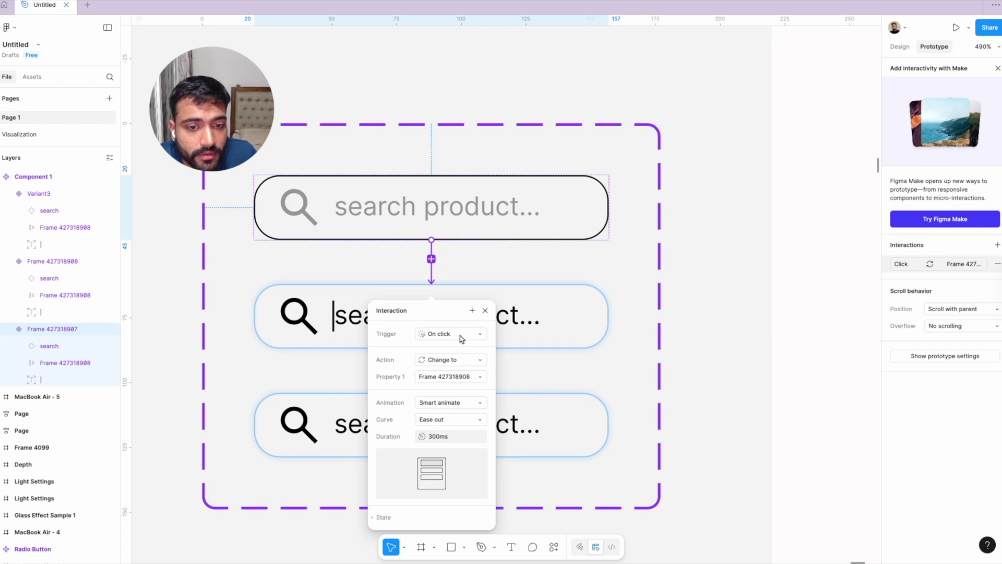
left_click(477, 301)
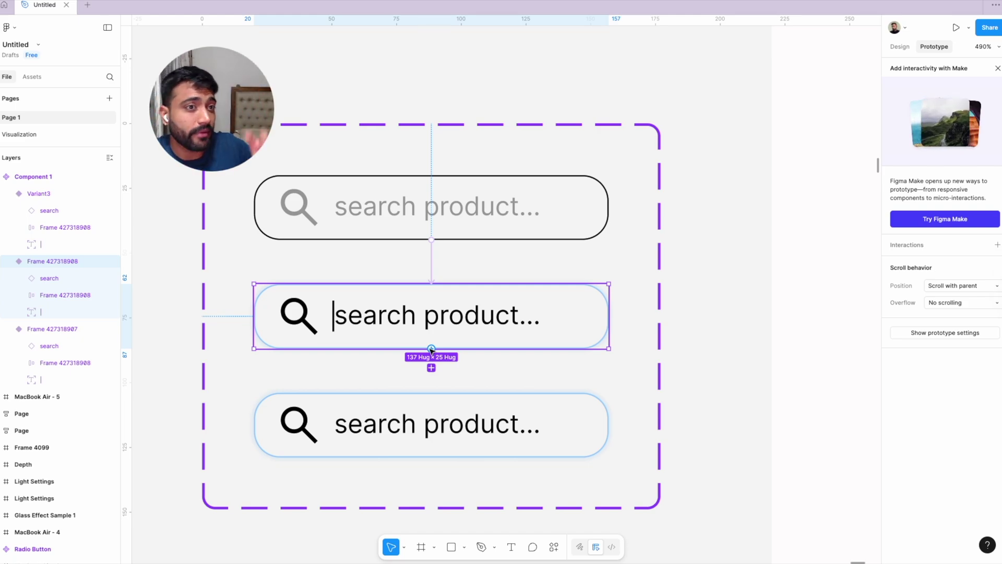
Step: Link the caret variant to Variant3 with an After delay trigger of 400 ms
left_click_drag(434, 351, 428, 402)
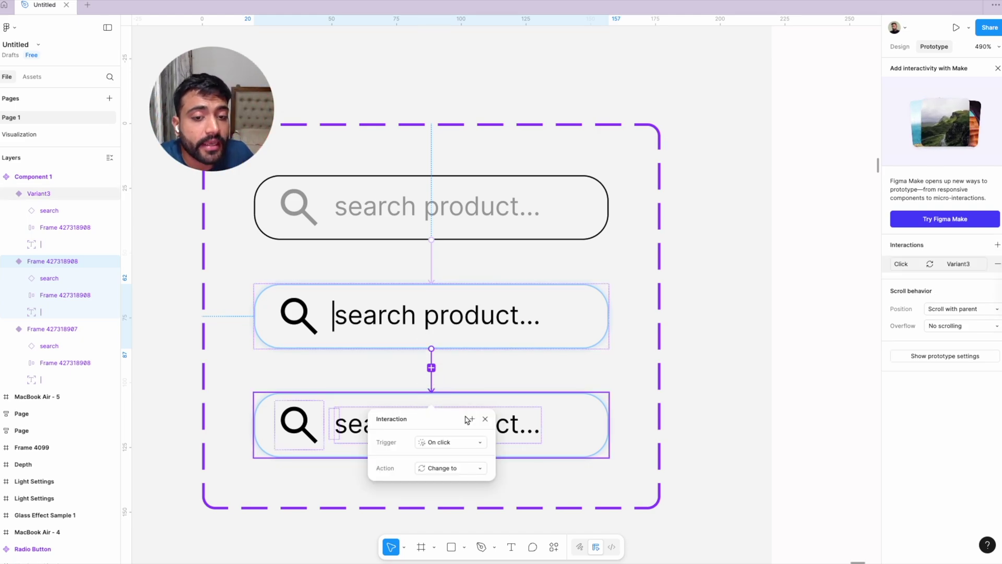
left_click(457, 425)
left_click(461, 429)
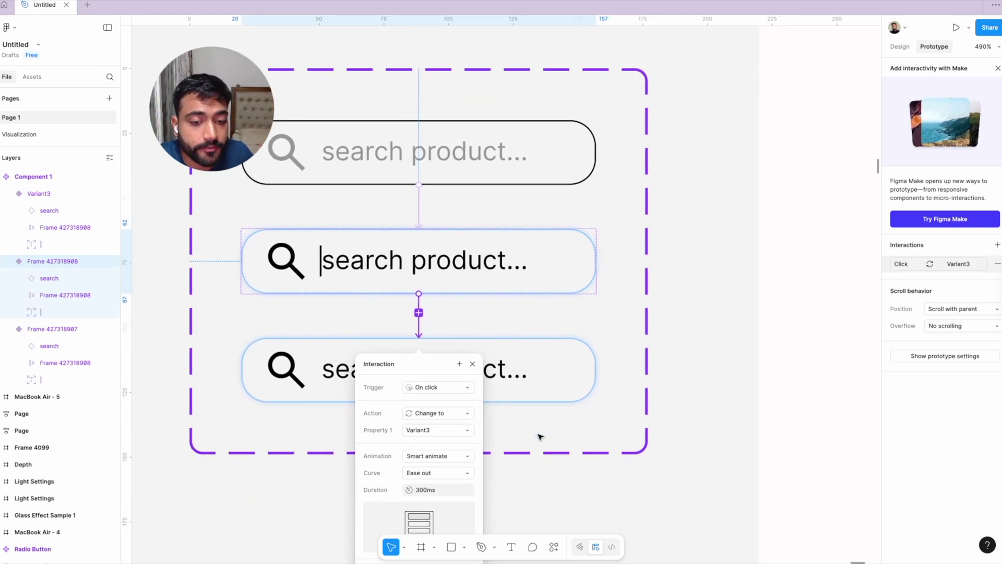
left_click(433, 395)
left_click(439, 525)
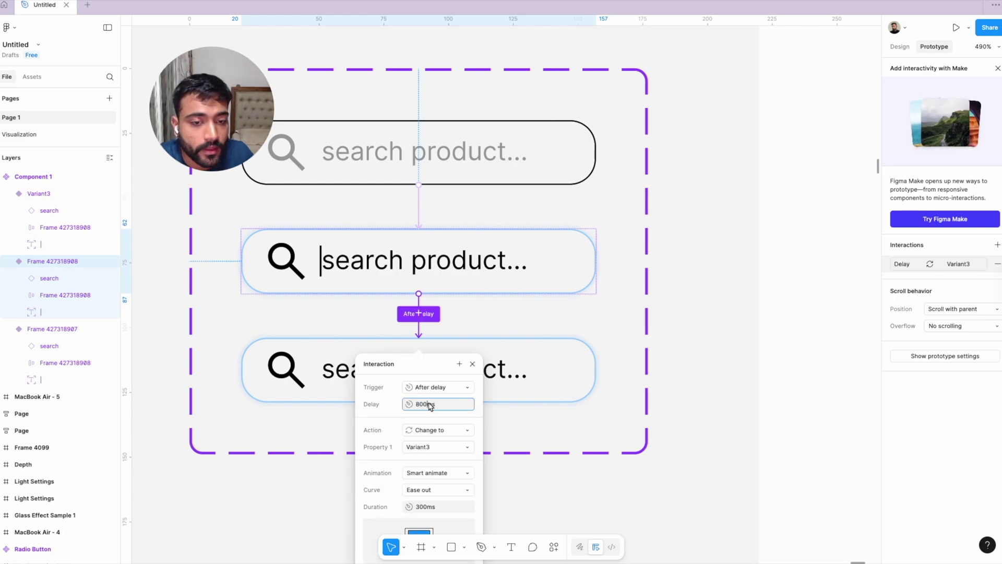
type("400")
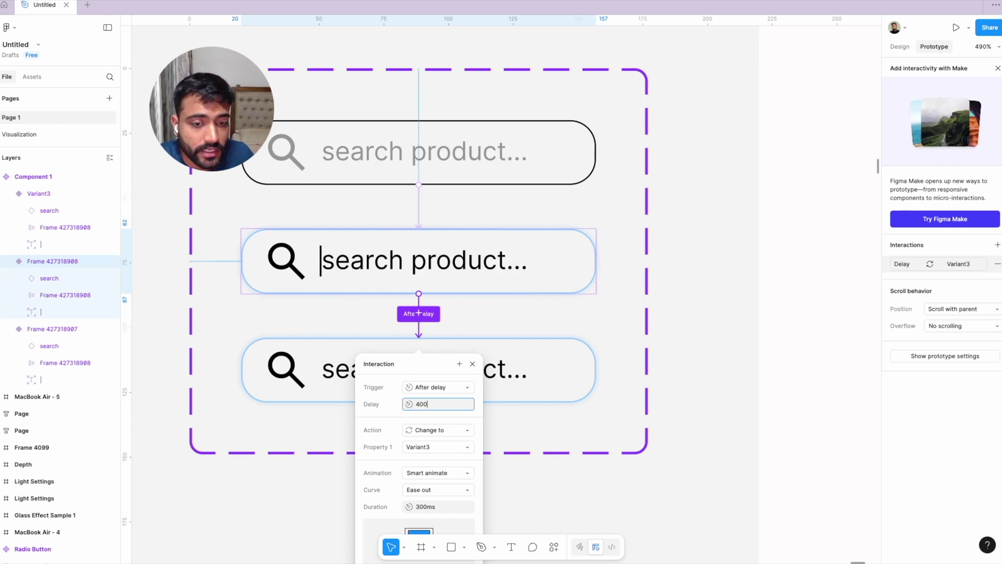
Step: Link Variant3 back to the caret variant with an After delay trigger
left_click(548, 379)
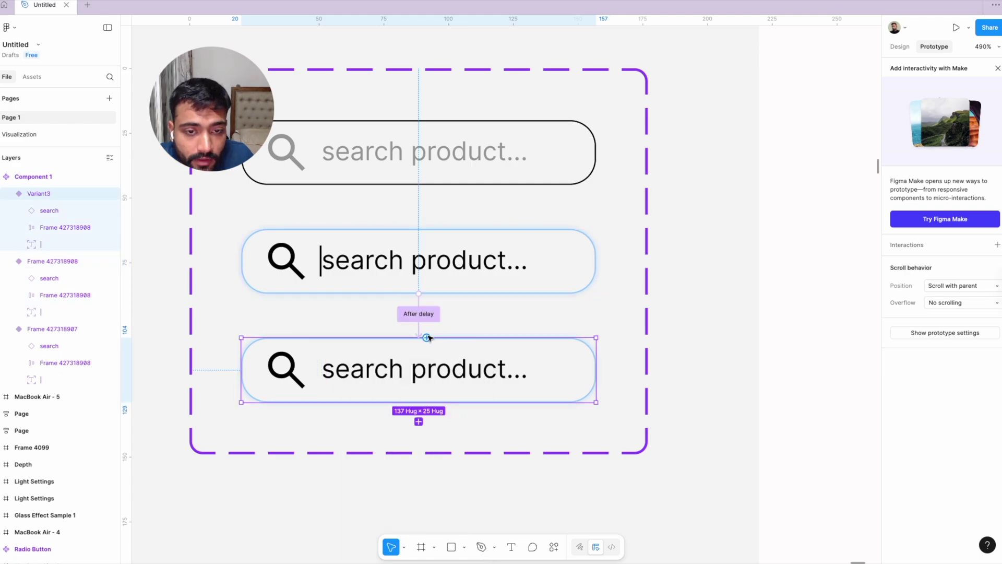
left_click_drag(428, 337, 439, 282)
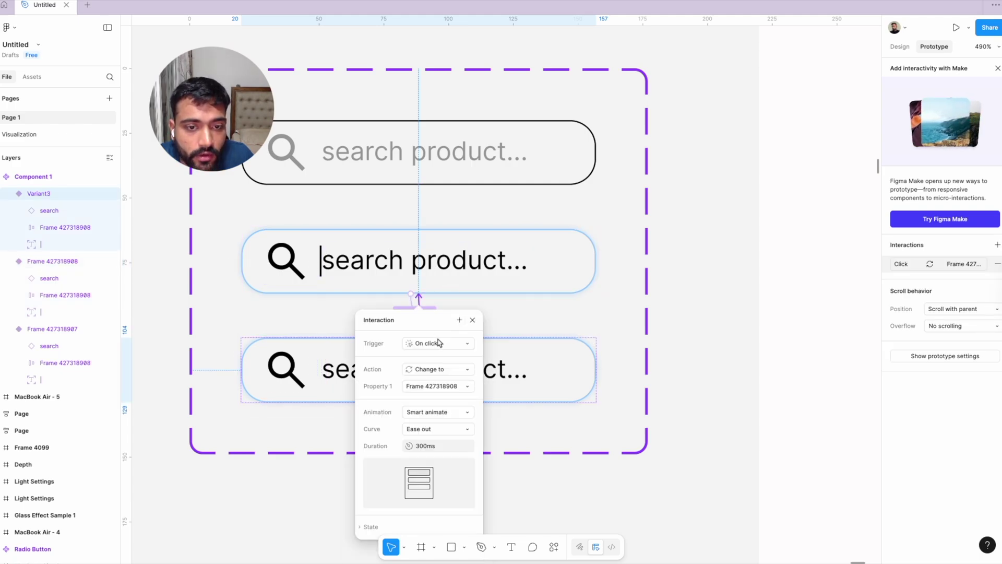
left_click(440, 343)
left_click(429, 475)
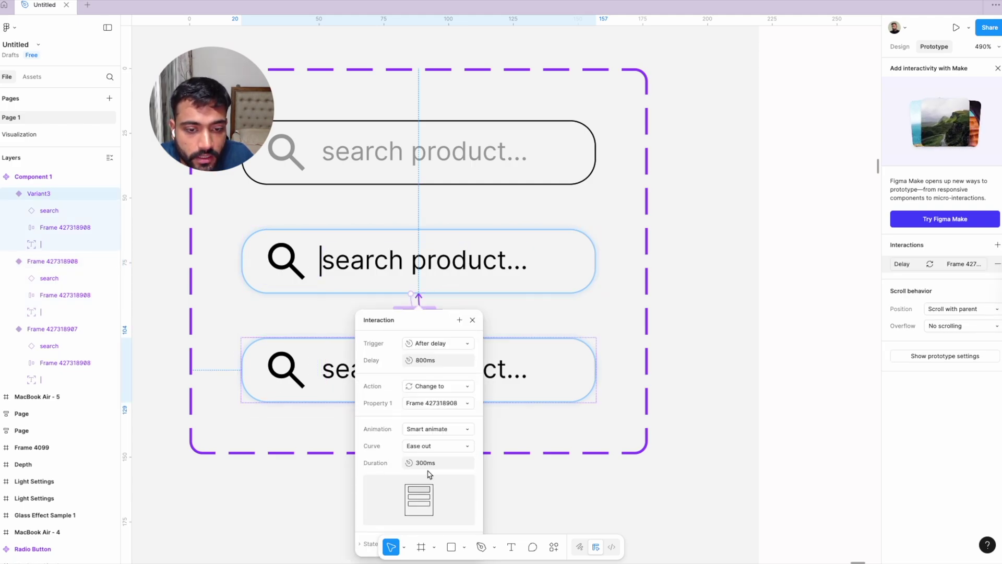
left_click(435, 367)
type("4000")
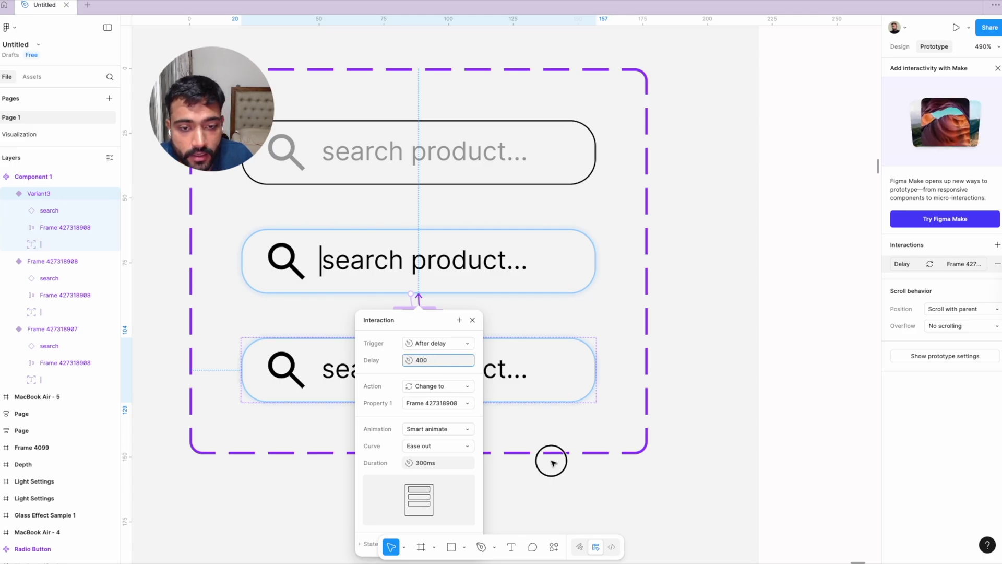
left_click(553, 460)
scroll(552, 461, "down", 3)
Step: Rename the component set to 'Search bar'
left_click(361, 219)
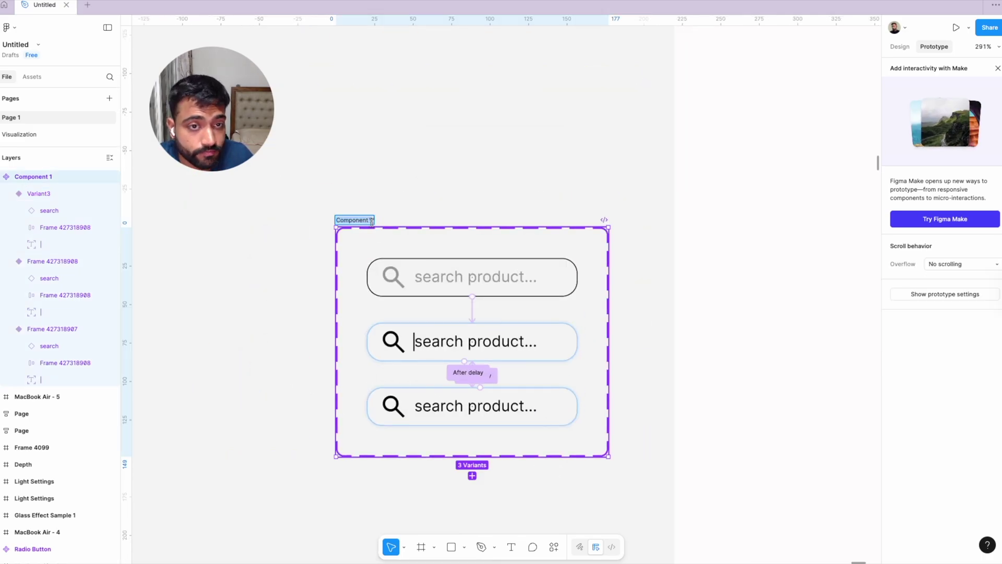
double_click(360, 220)
type("Search bar")
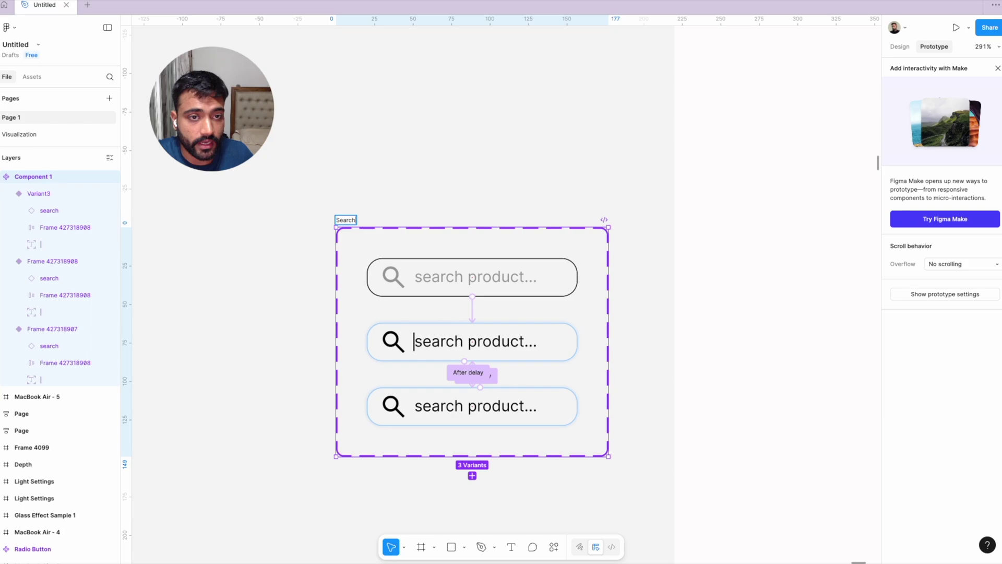
left_click(687, 241)
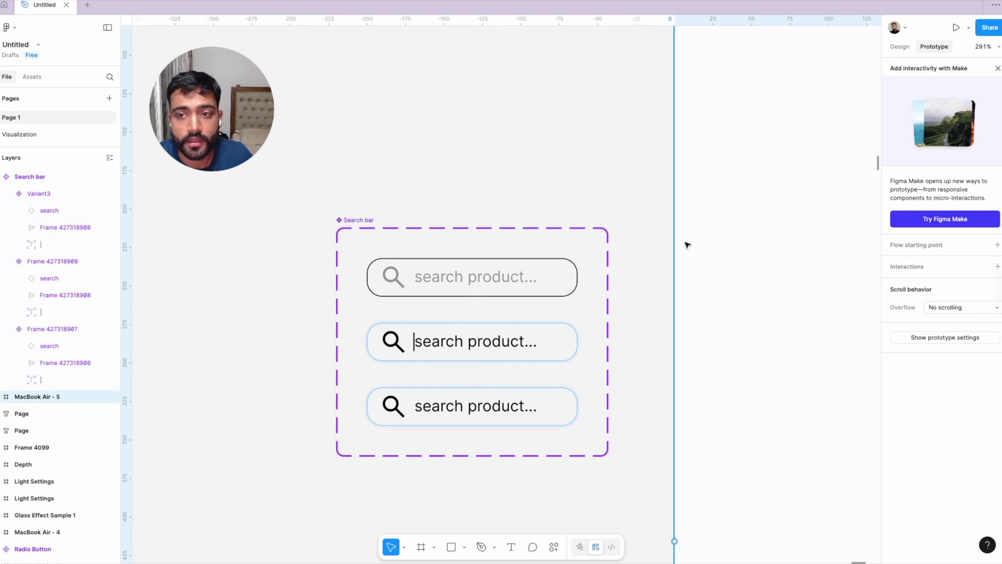
Step: Drag a Search bar instance from Assets to the top-left of MacBook Air - 5
scroll(687, 242, "down", 3)
scroll(661, 242, "right", 3)
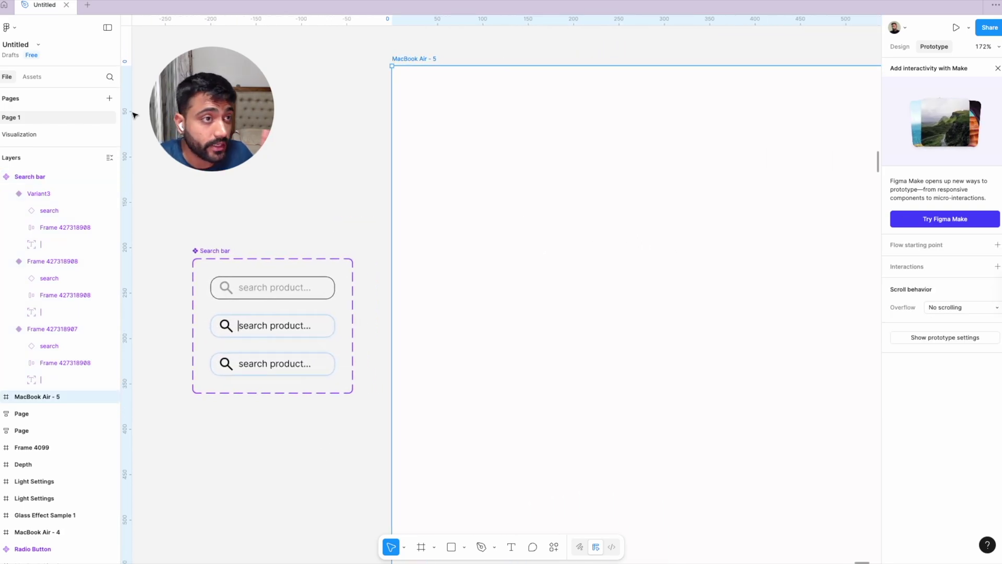
left_click(32, 77)
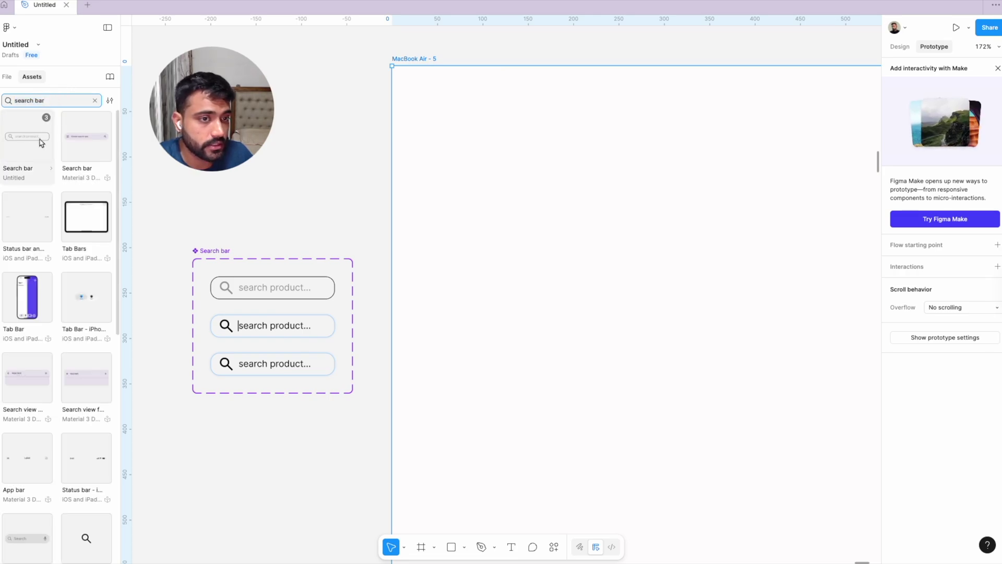
left_click_drag(33, 138, 487, 128)
scroll(468, 123, "right", 2)
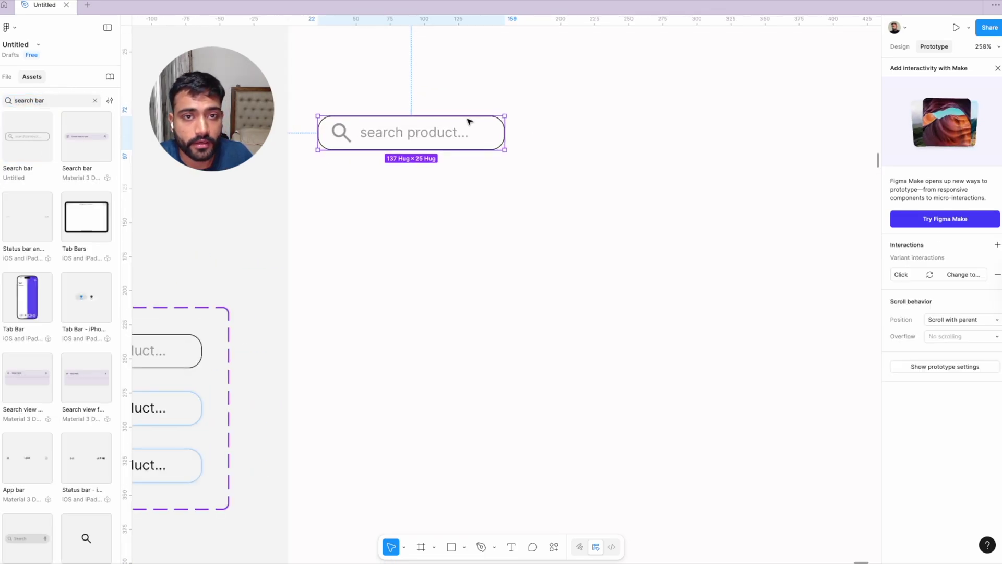
scroll(481, 125, "left", 2)
scroll(481, 128, "down", 5)
scroll(481, 128, "down", 1)
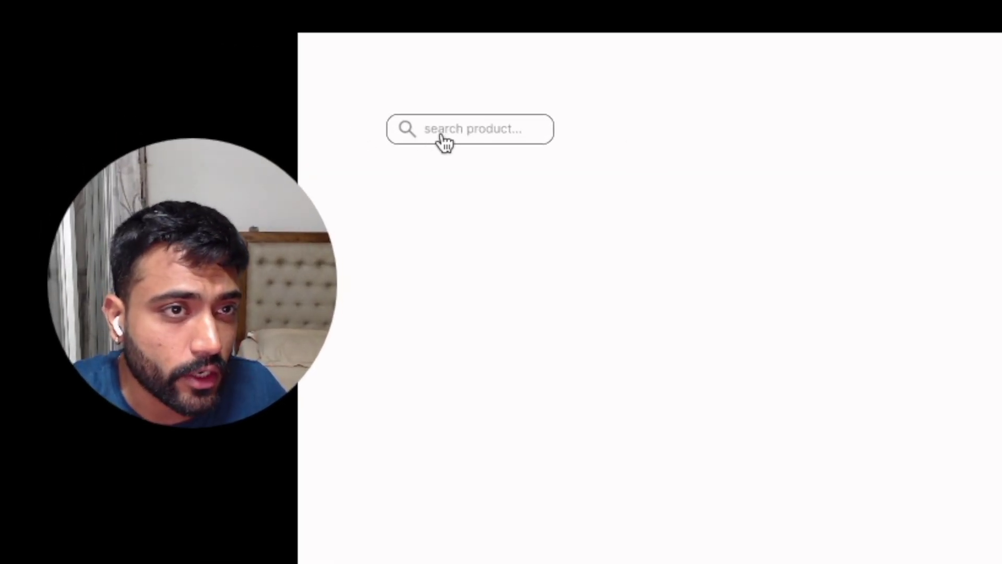
Step: In the prototype preview, test that the Search bar instance switches to its focused state when clicked
left_click(441, 136)
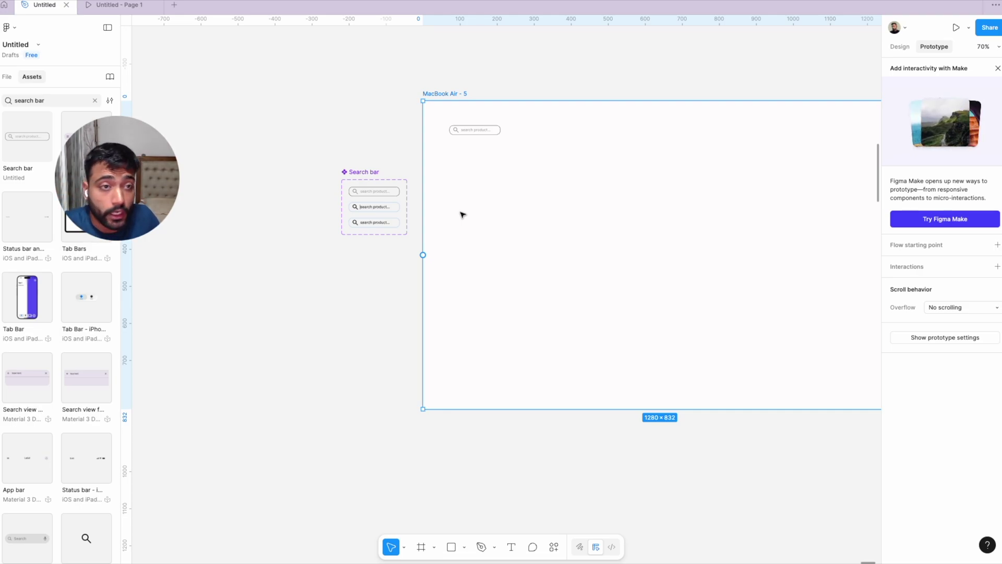
scroll(462, 214, "right", 2)
scroll(462, 214, "up", 1)
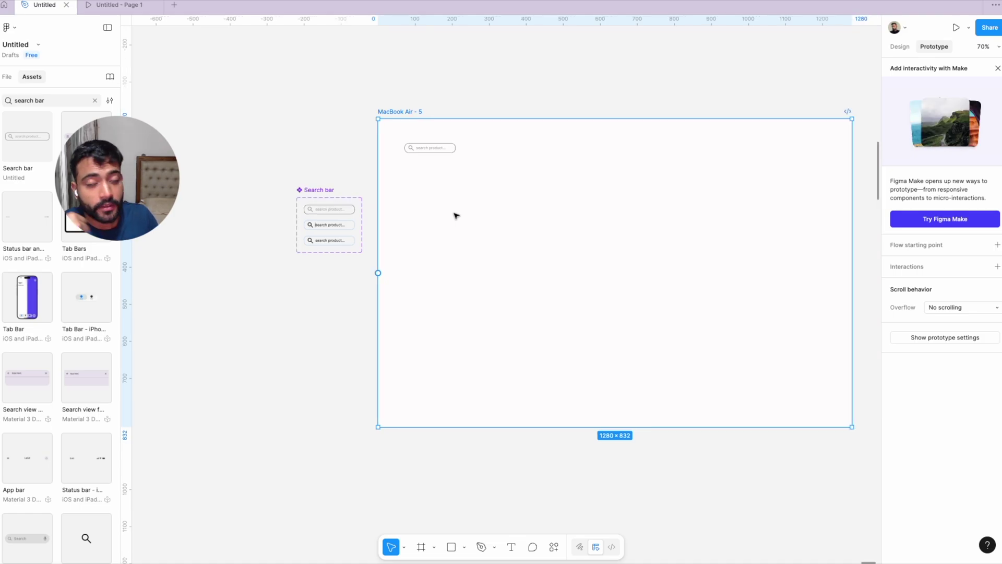